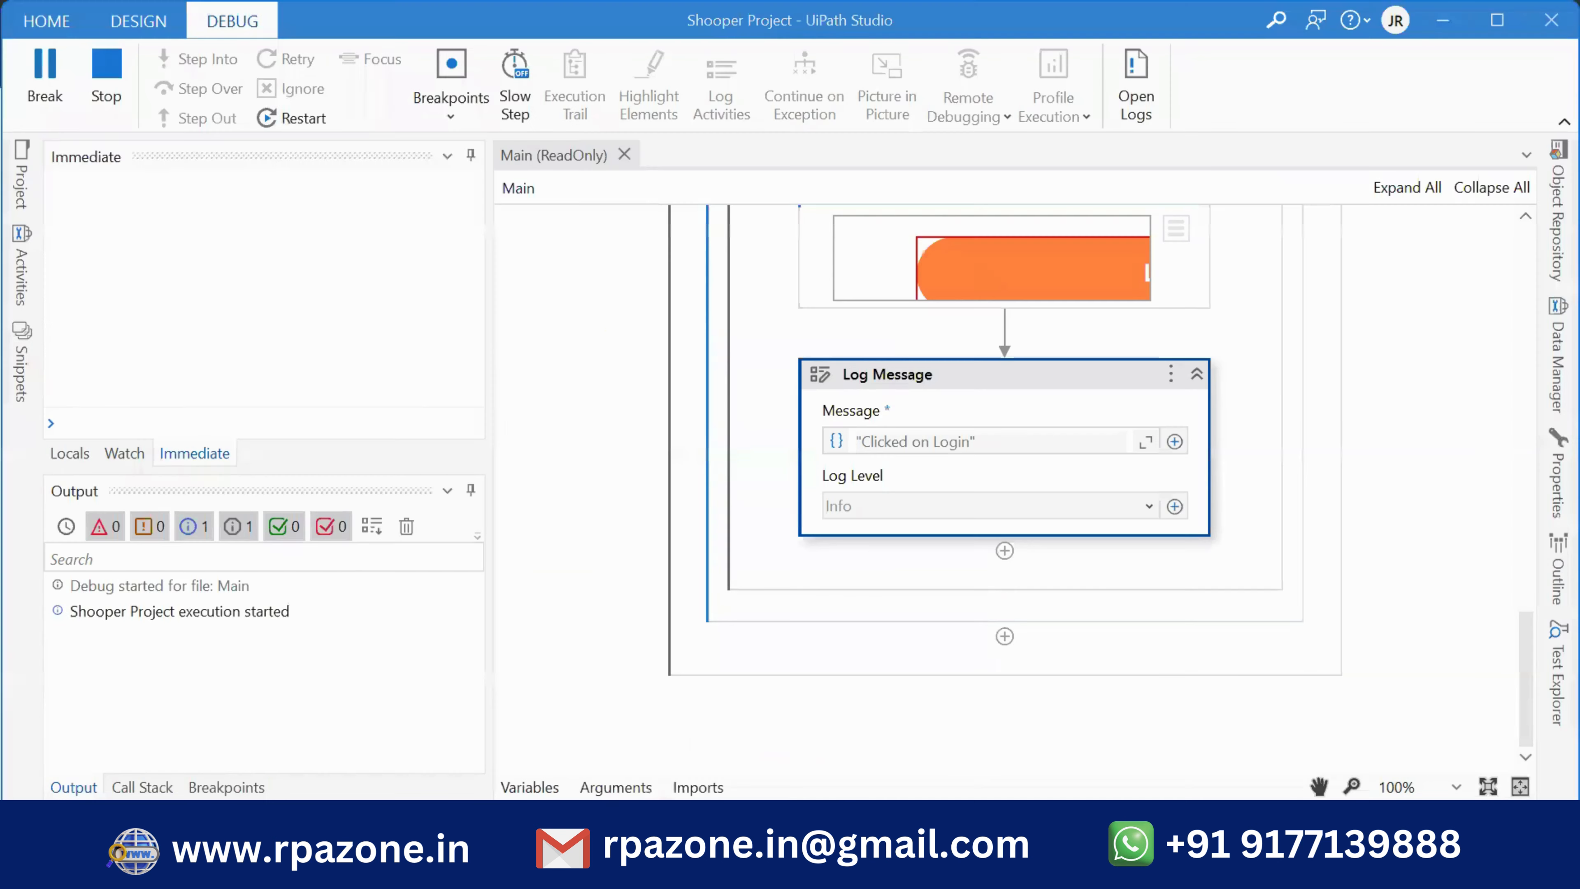
Step: Inspect the execution output and Main workflow, and compare the prefilled login fields on both Shopper.com tabs in Microsoft Edge
{"action": "left_click", "coordinate": [201, 613]}
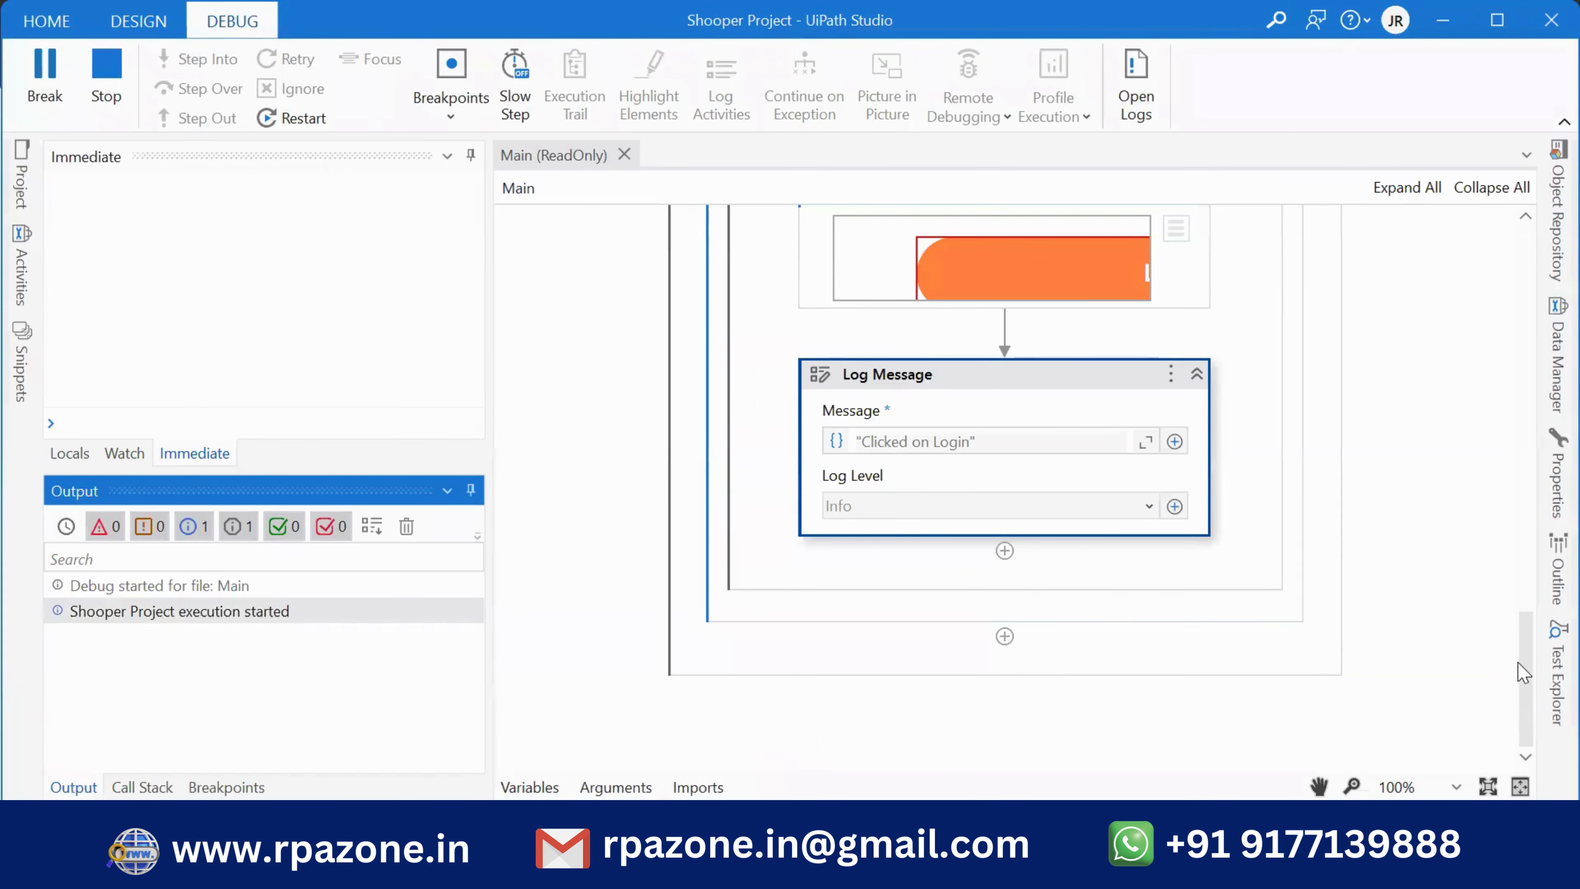
{"action": "left_click_drag", "start_coordinate": [1524, 672], "coordinate": [1523, 365]}
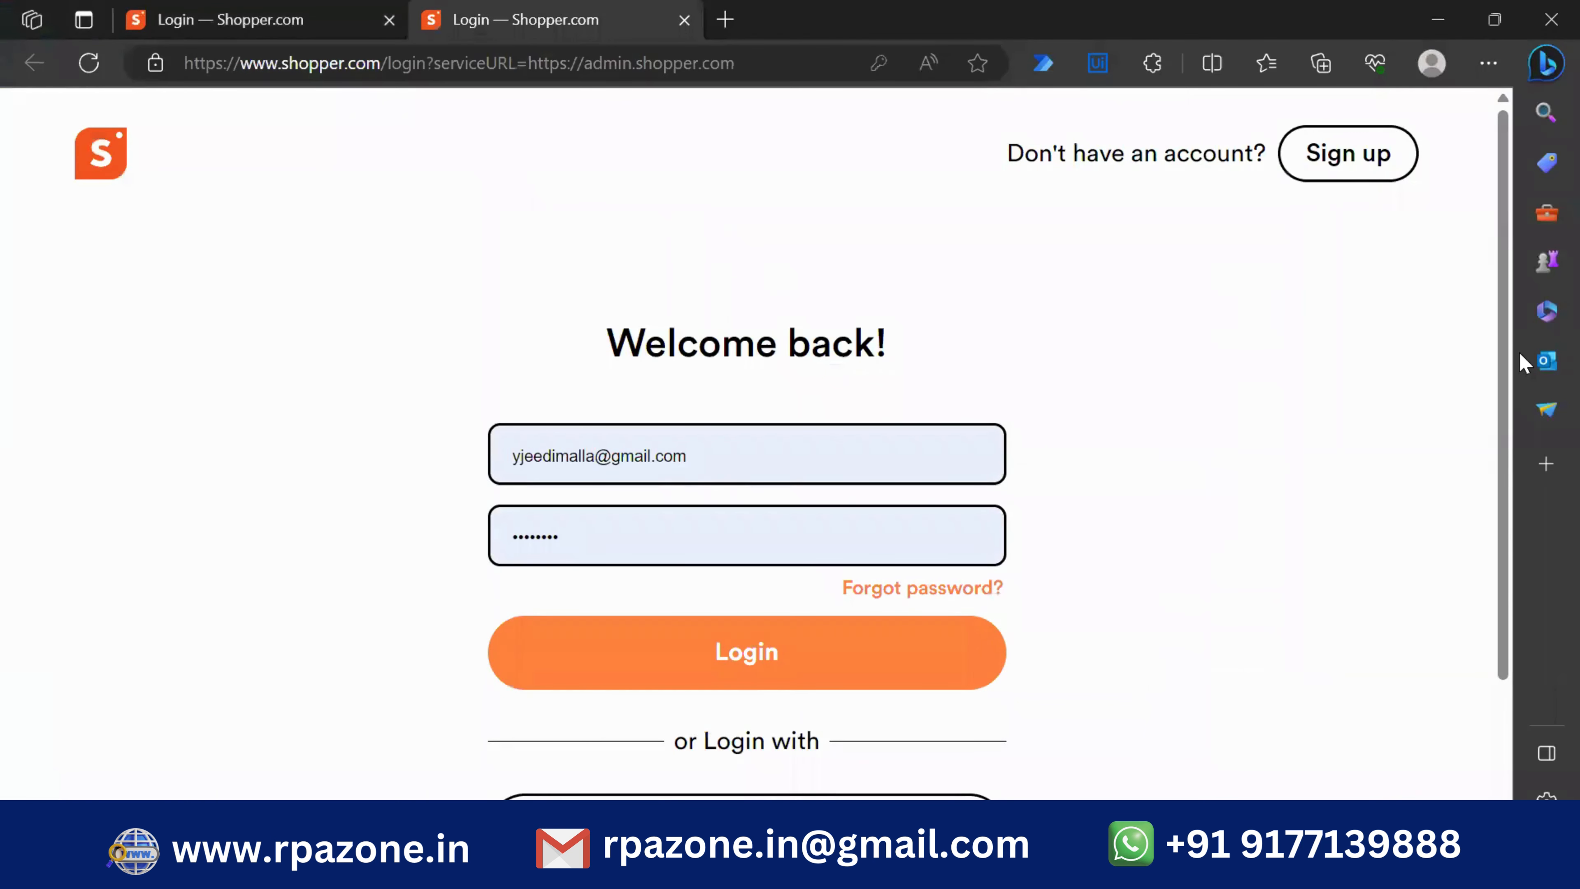
{"action": "left_click", "coordinate": [305, 28]}
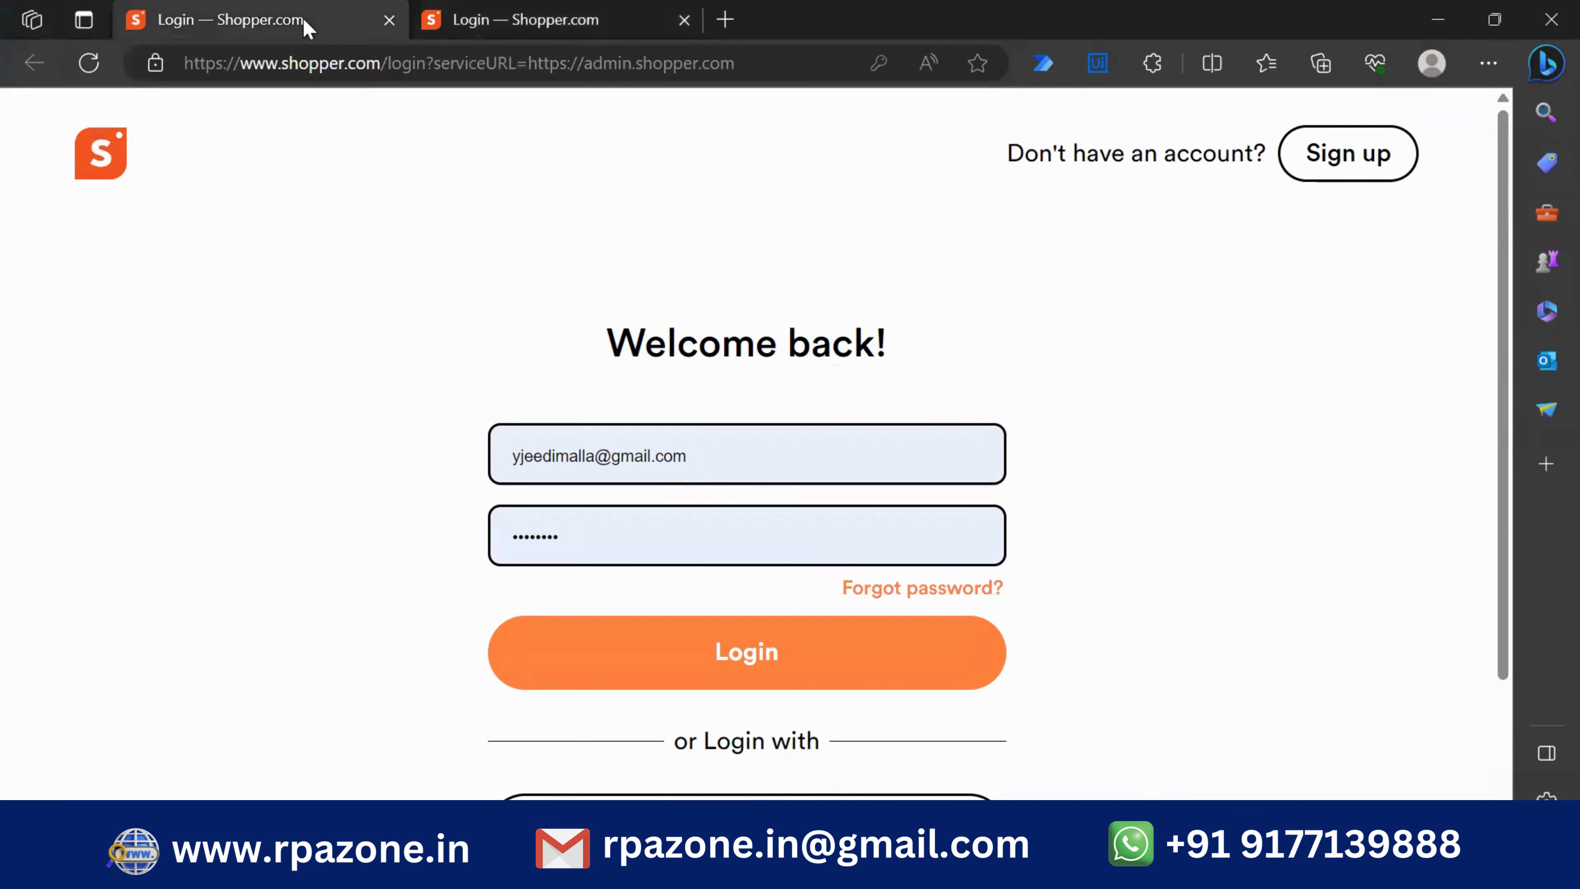
{"action": "left_click", "coordinate": [512, 32]}
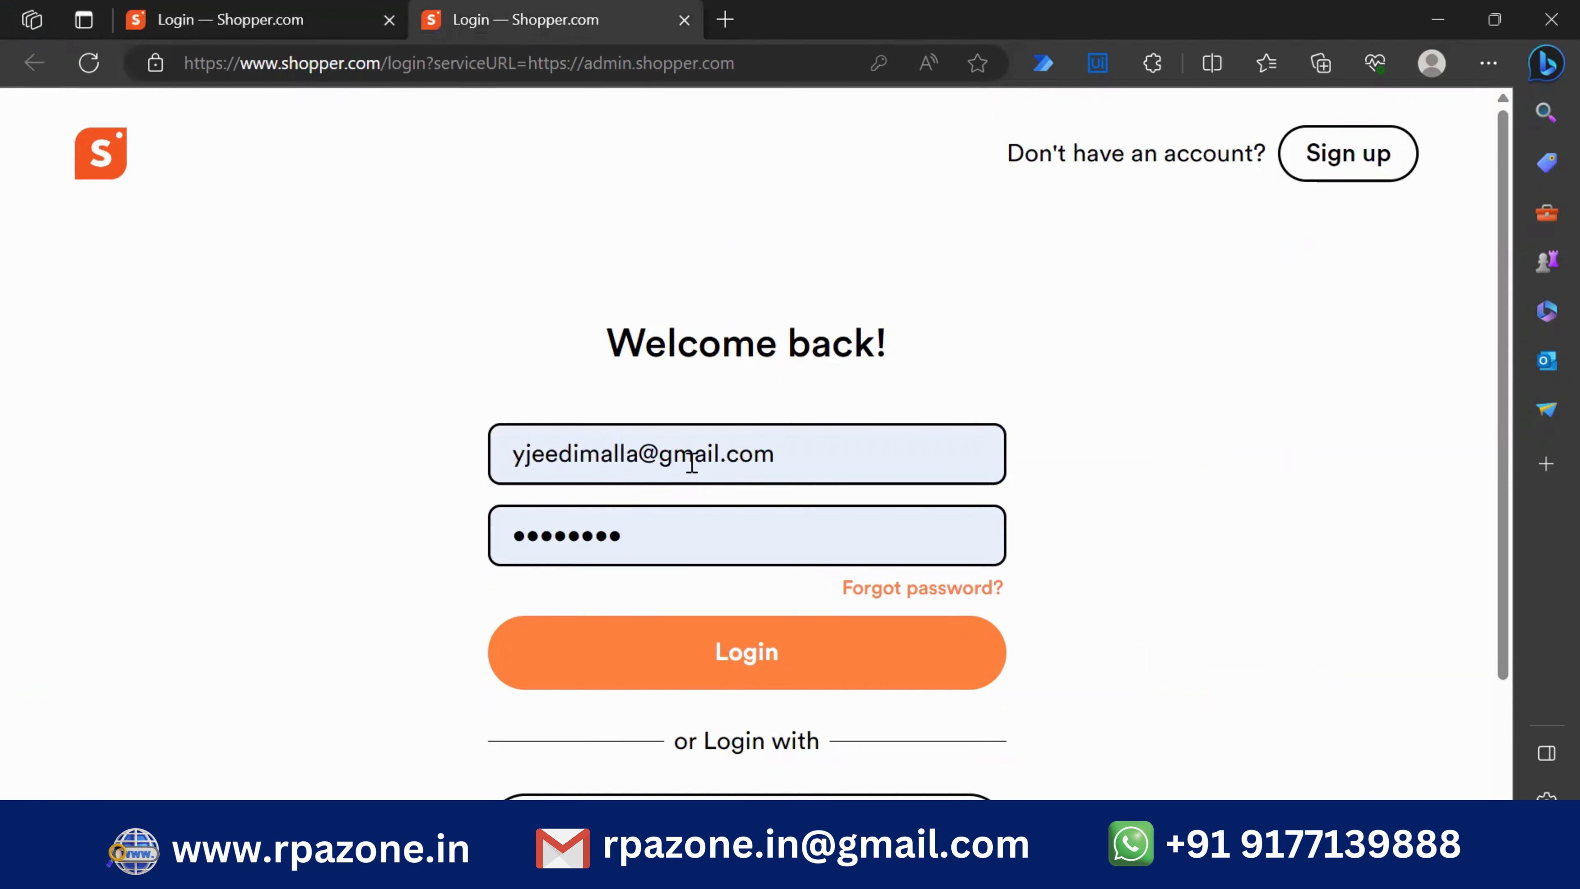
{"action": "left_click", "coordinate": [647, 453]}
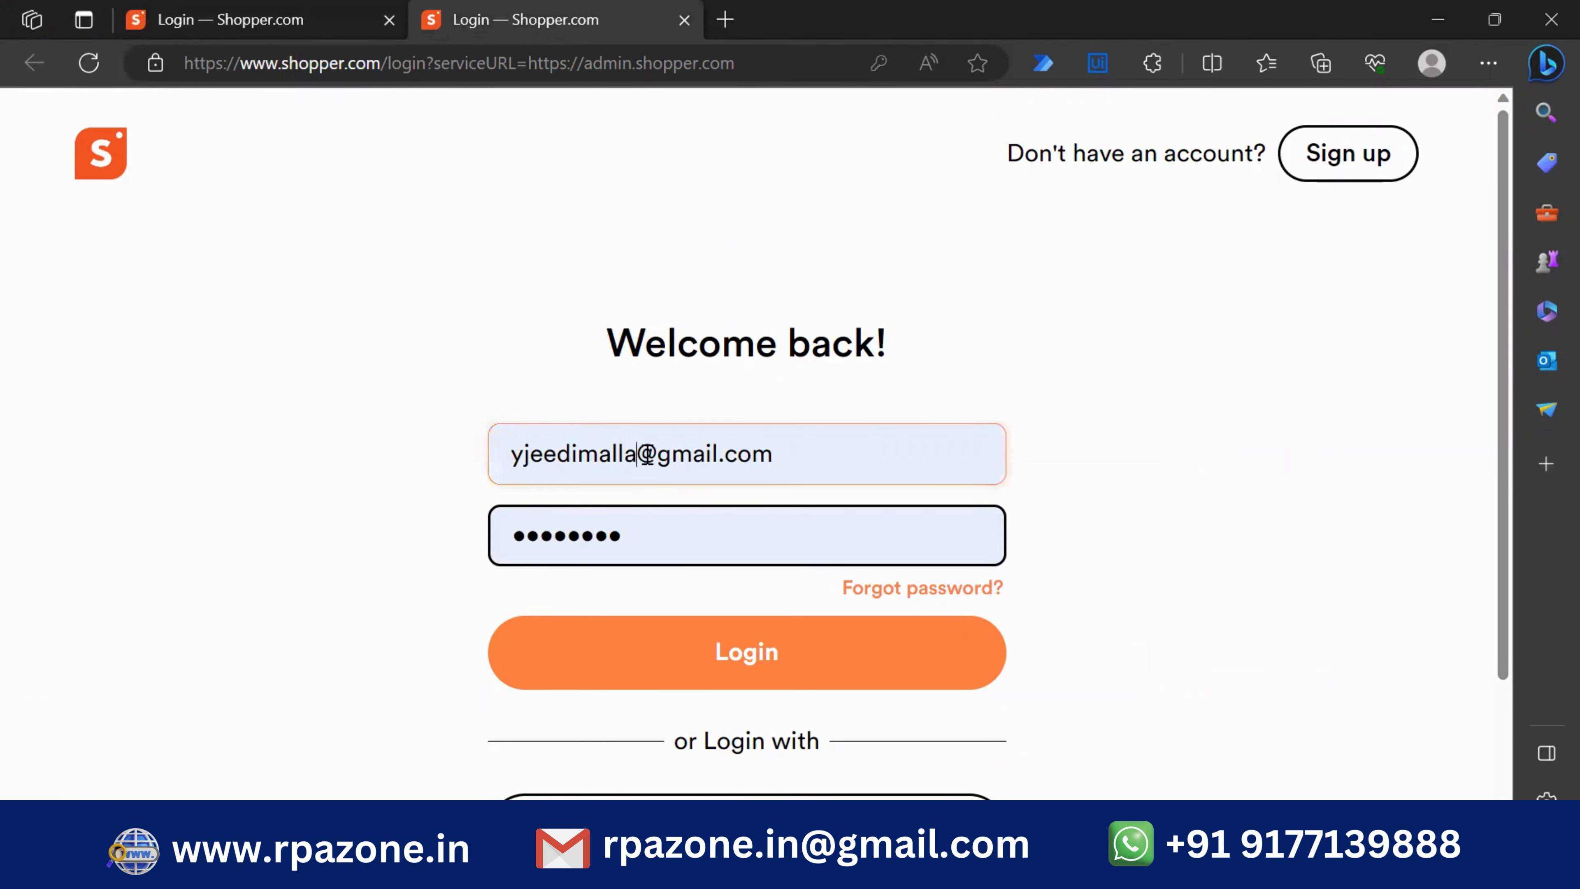
{"action": "left_click", "coordinate": [446, 381]}
{"action": "left_click", "coordinate": [282, 30]}
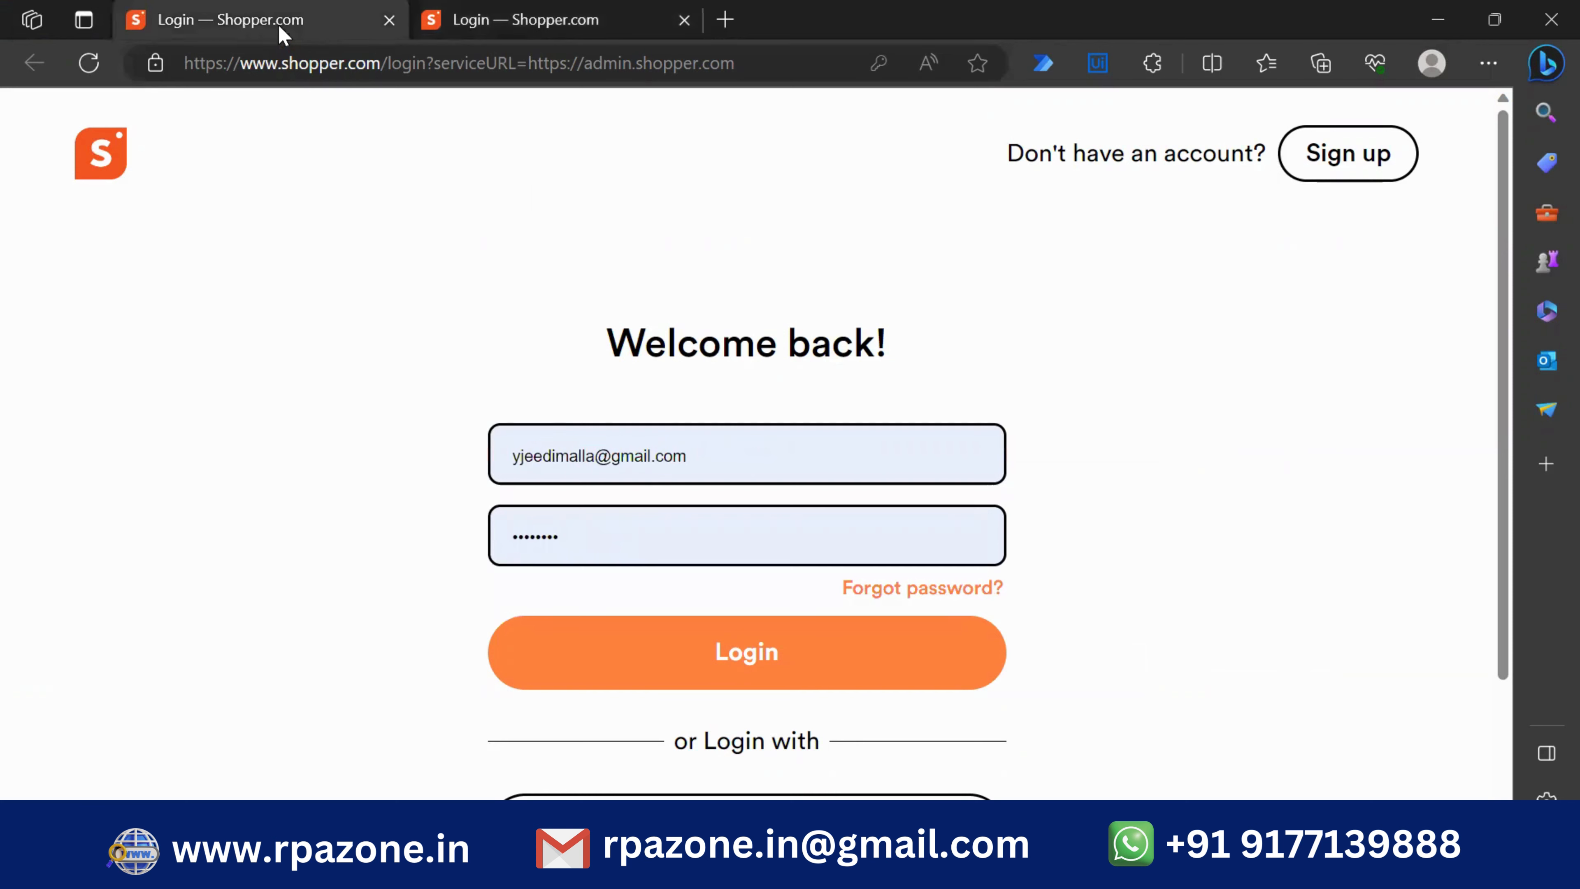
{"action": "left_click", "coordinate": [584, 450]}
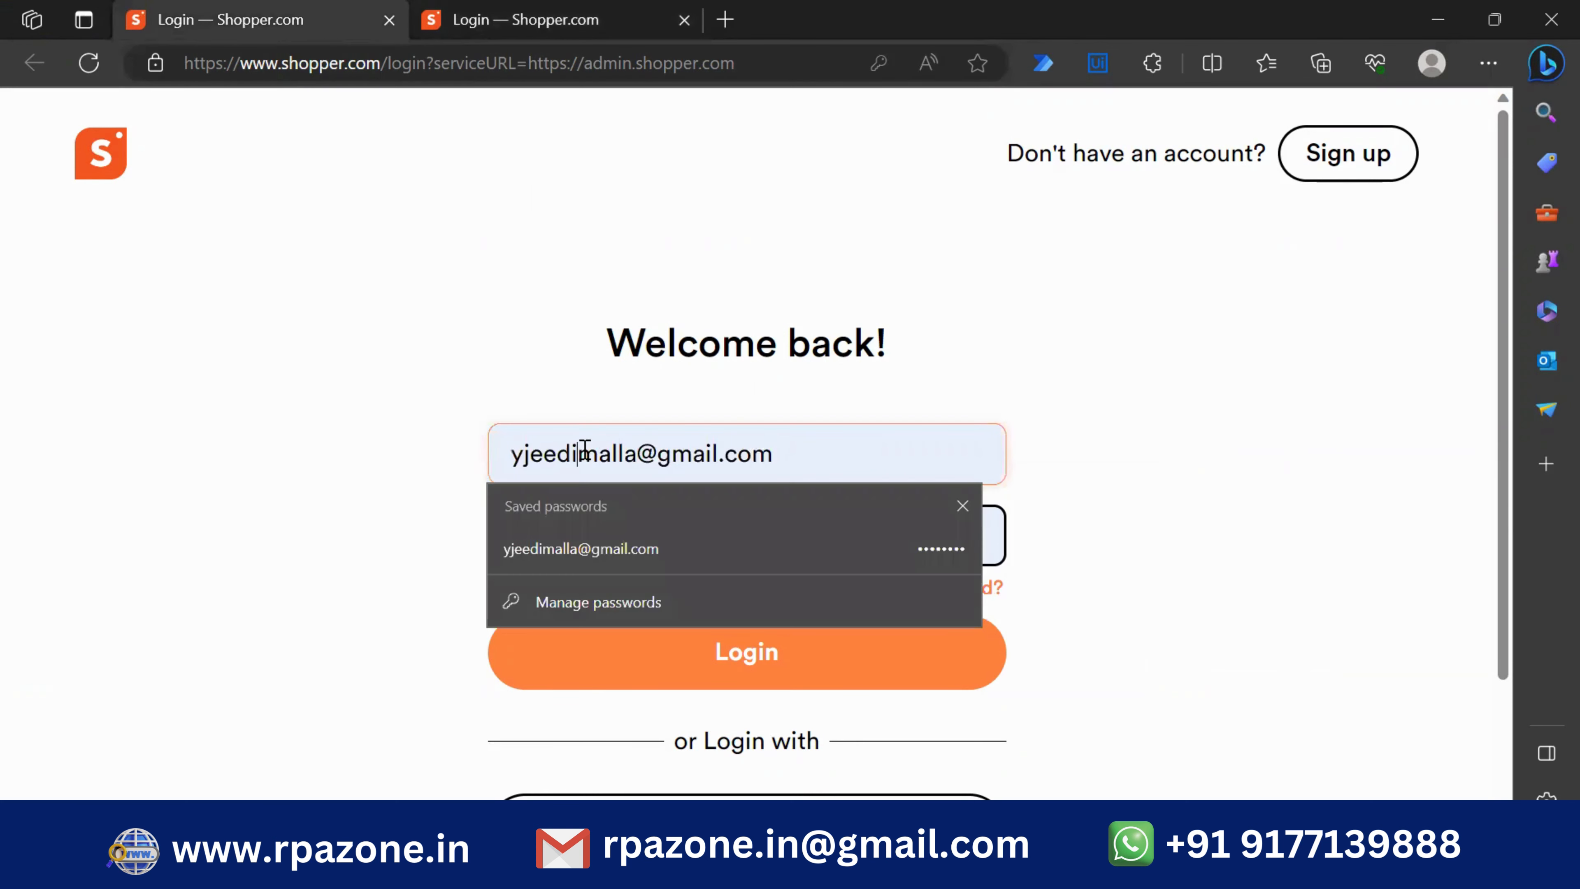
{"action": "left_click", "coordinate": [395, 424]}
{"action": "left_click", "coordinate": [558, 26]}
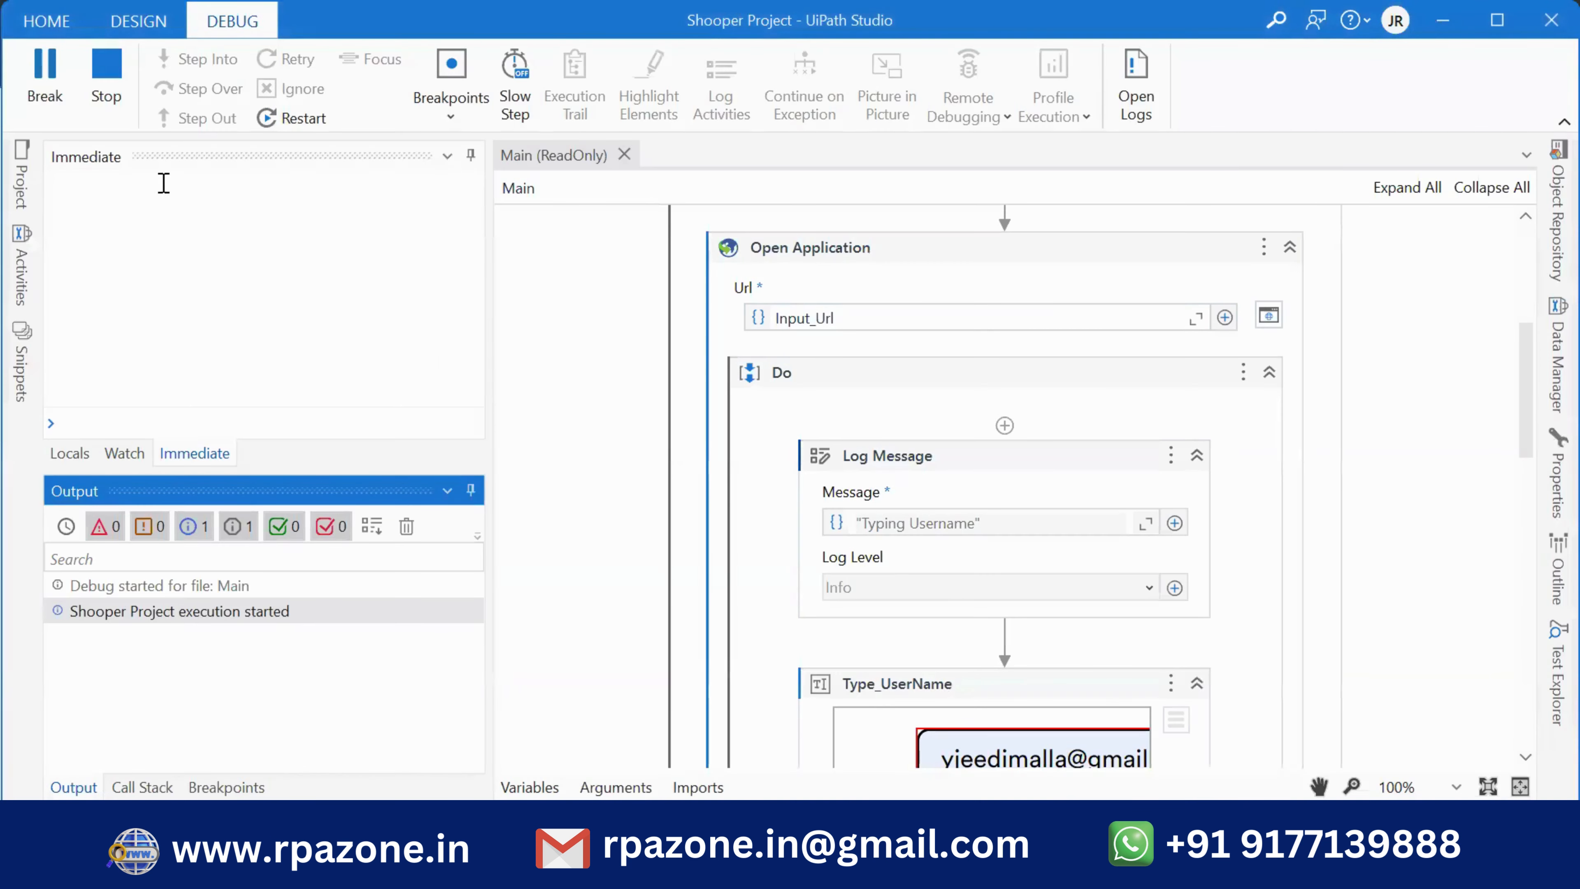
Step: Stop the debug run in UiPath Studio and open the privacy, search, and services settings in Microsoft Edge
{"action": "left_click", "coordinate": [115, 87]}
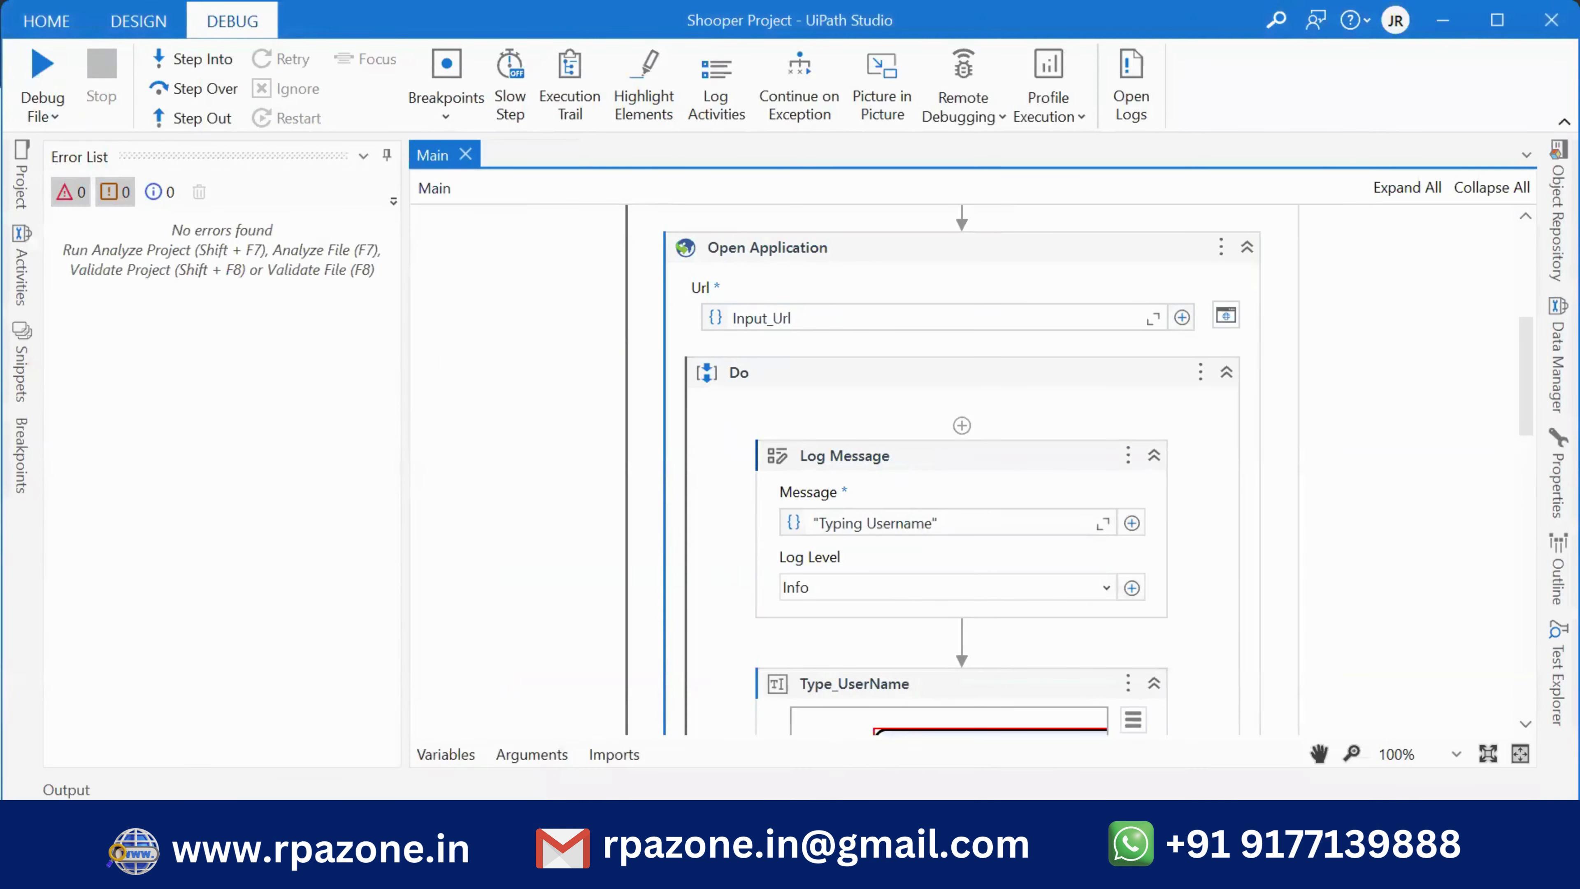
{"action": "key", "text": "alt+Tab"}
{"action": "left_click", "coordinate": [1488, 63]}
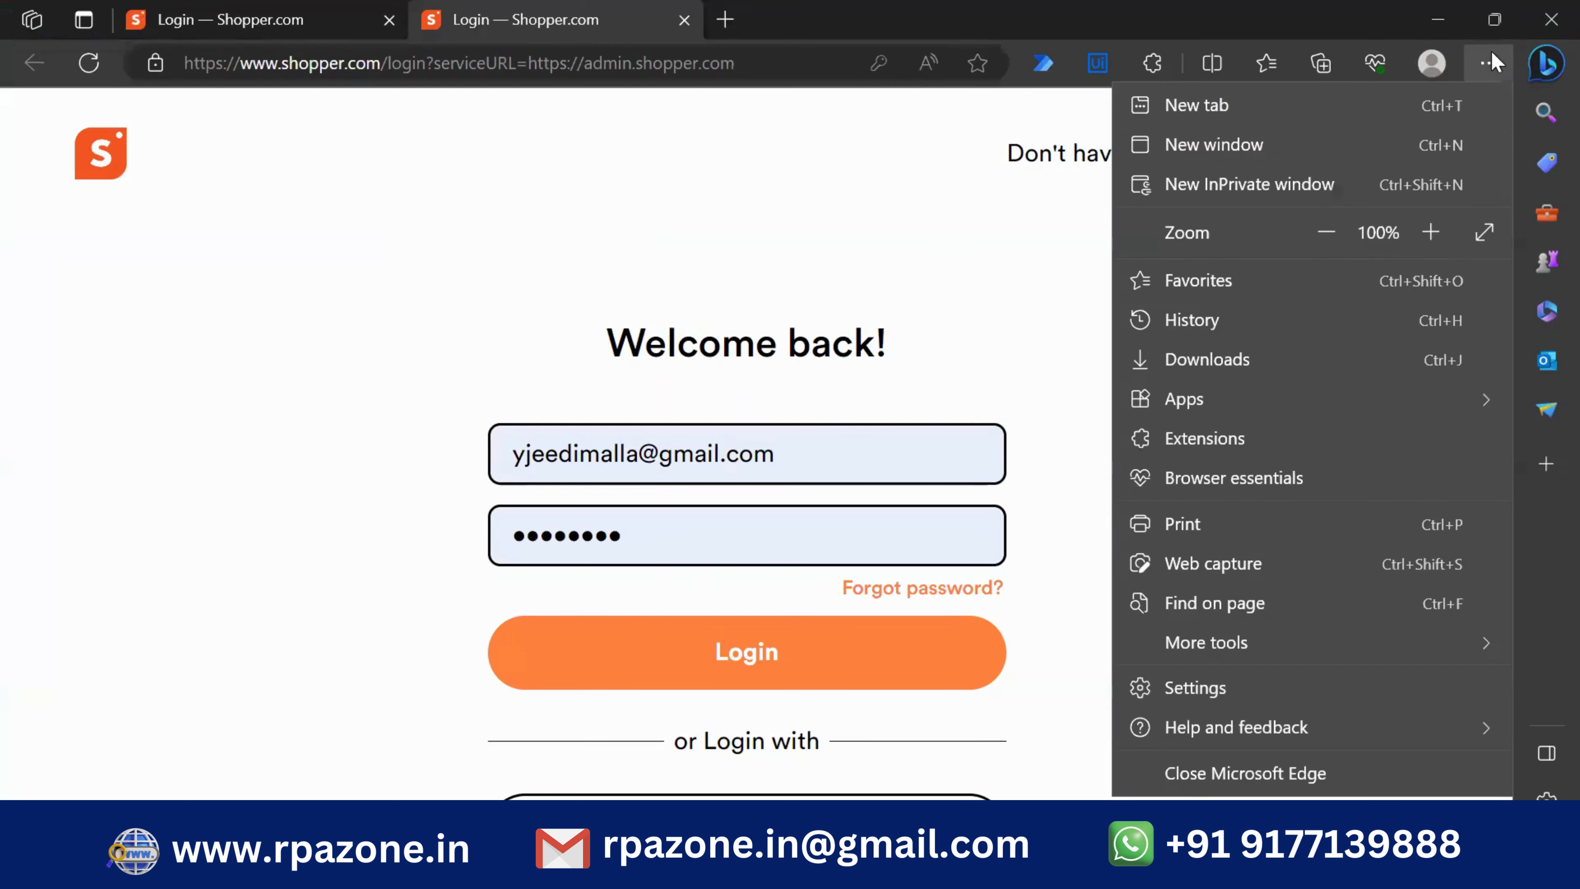
{"action": "left_click", "coordinate": [1206, 688]}
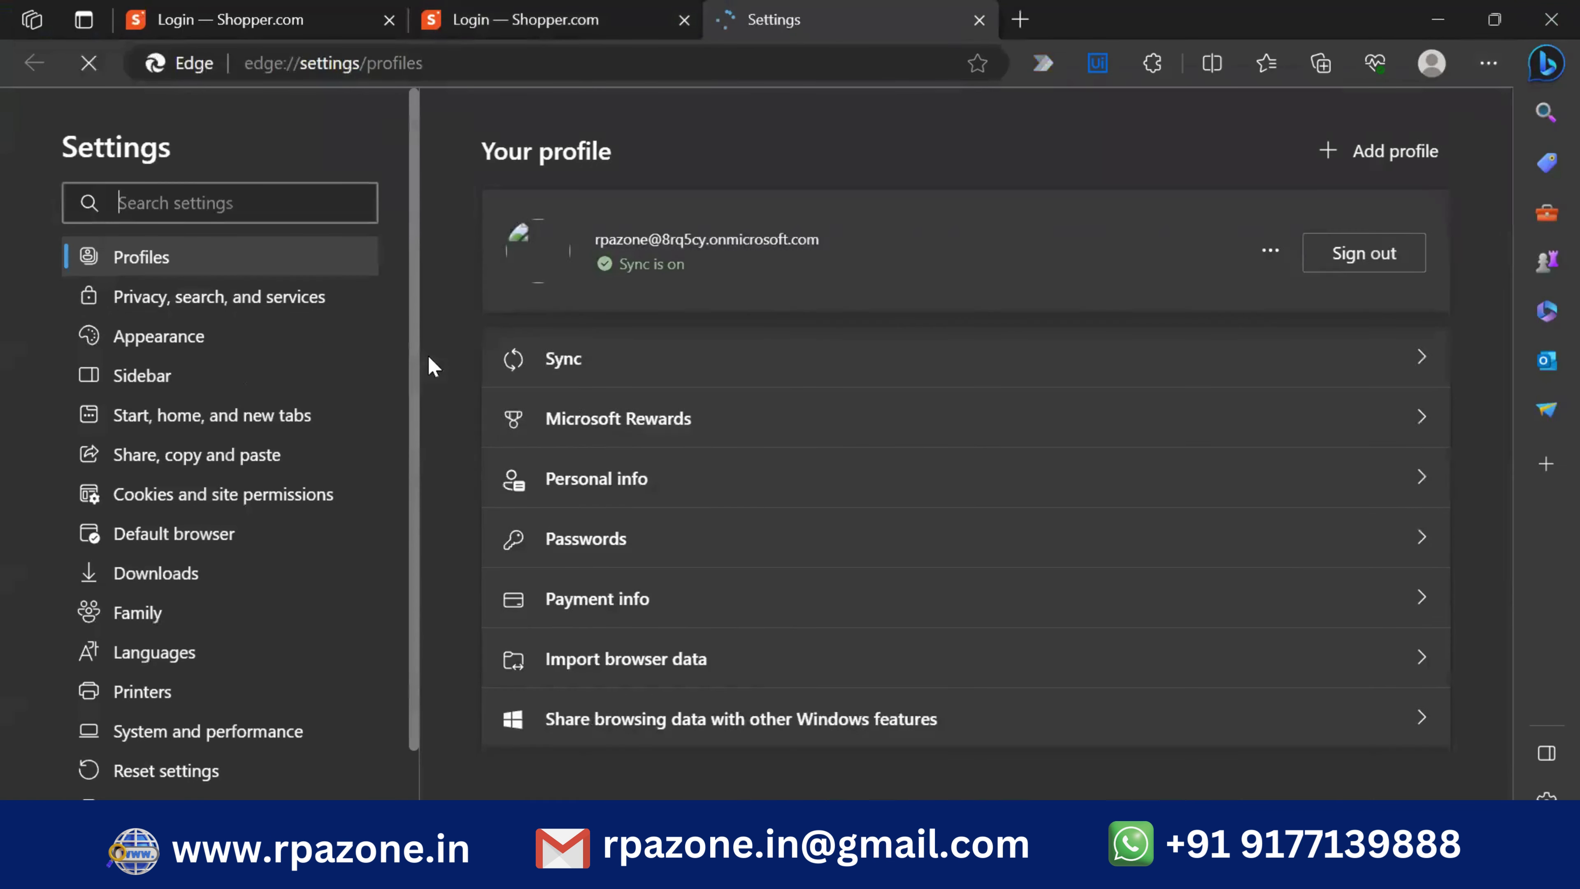
{"action": "left_click", "coordinate": [185, 305]}
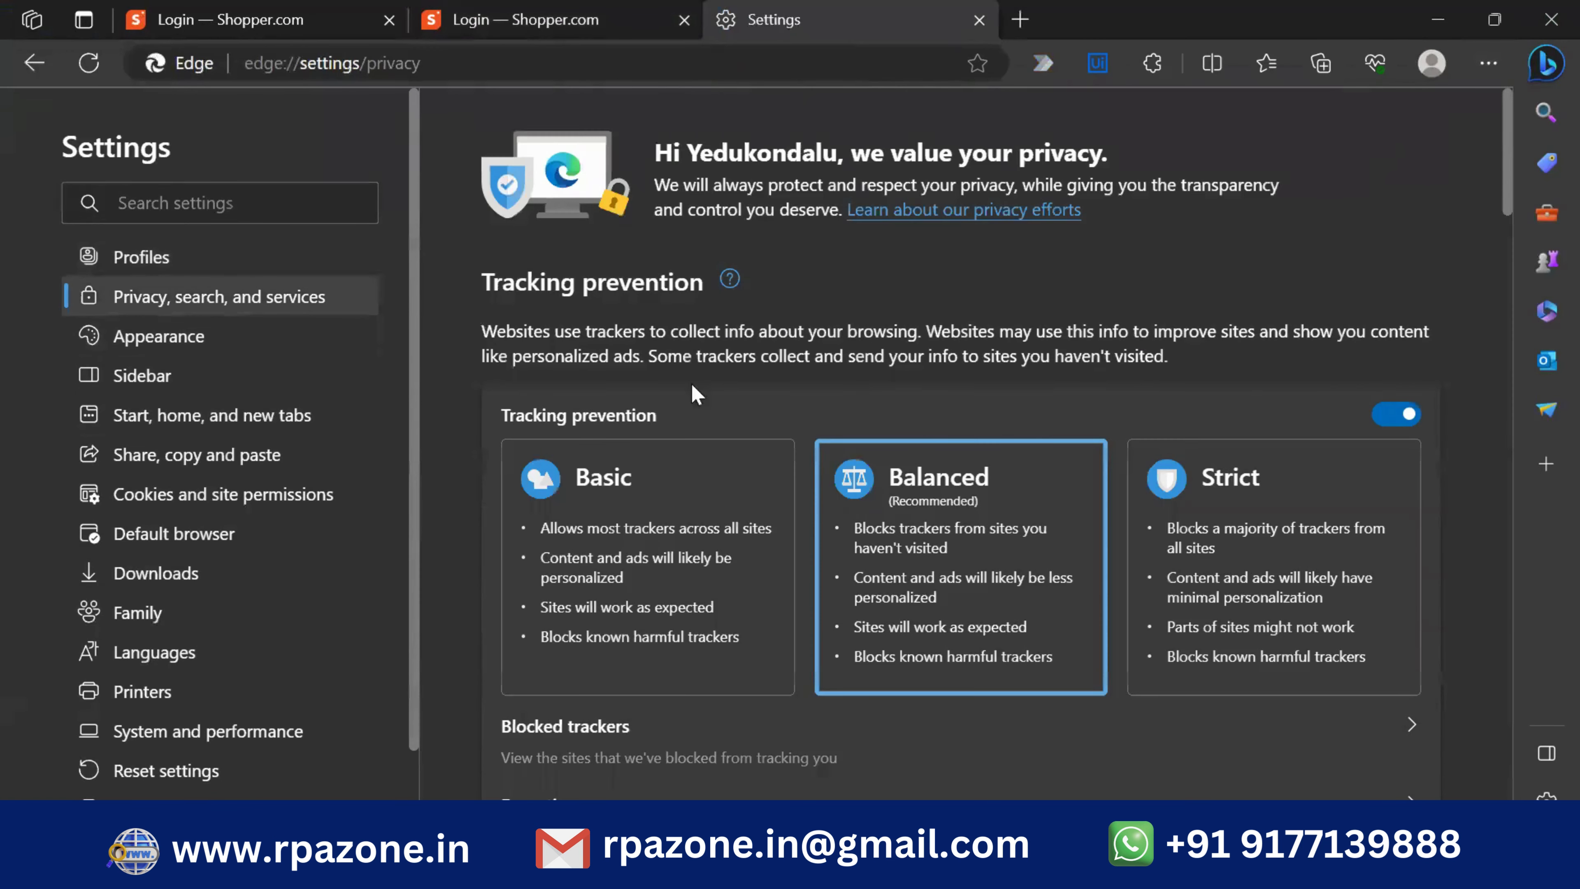
Step: Clear the all-time browsing history, download history, cookies and cached files, and close the browser
{"action": "scroll", "coordinate": [660, 595], "scroll_direction": "down", "scroll_amount": 5}
{"action": "scroll", "coordinate": [657, 591], "scroll_direction": "down", "scroll_amount": 3}
{"action": "left_click", "coordinate": [1269, 575]}
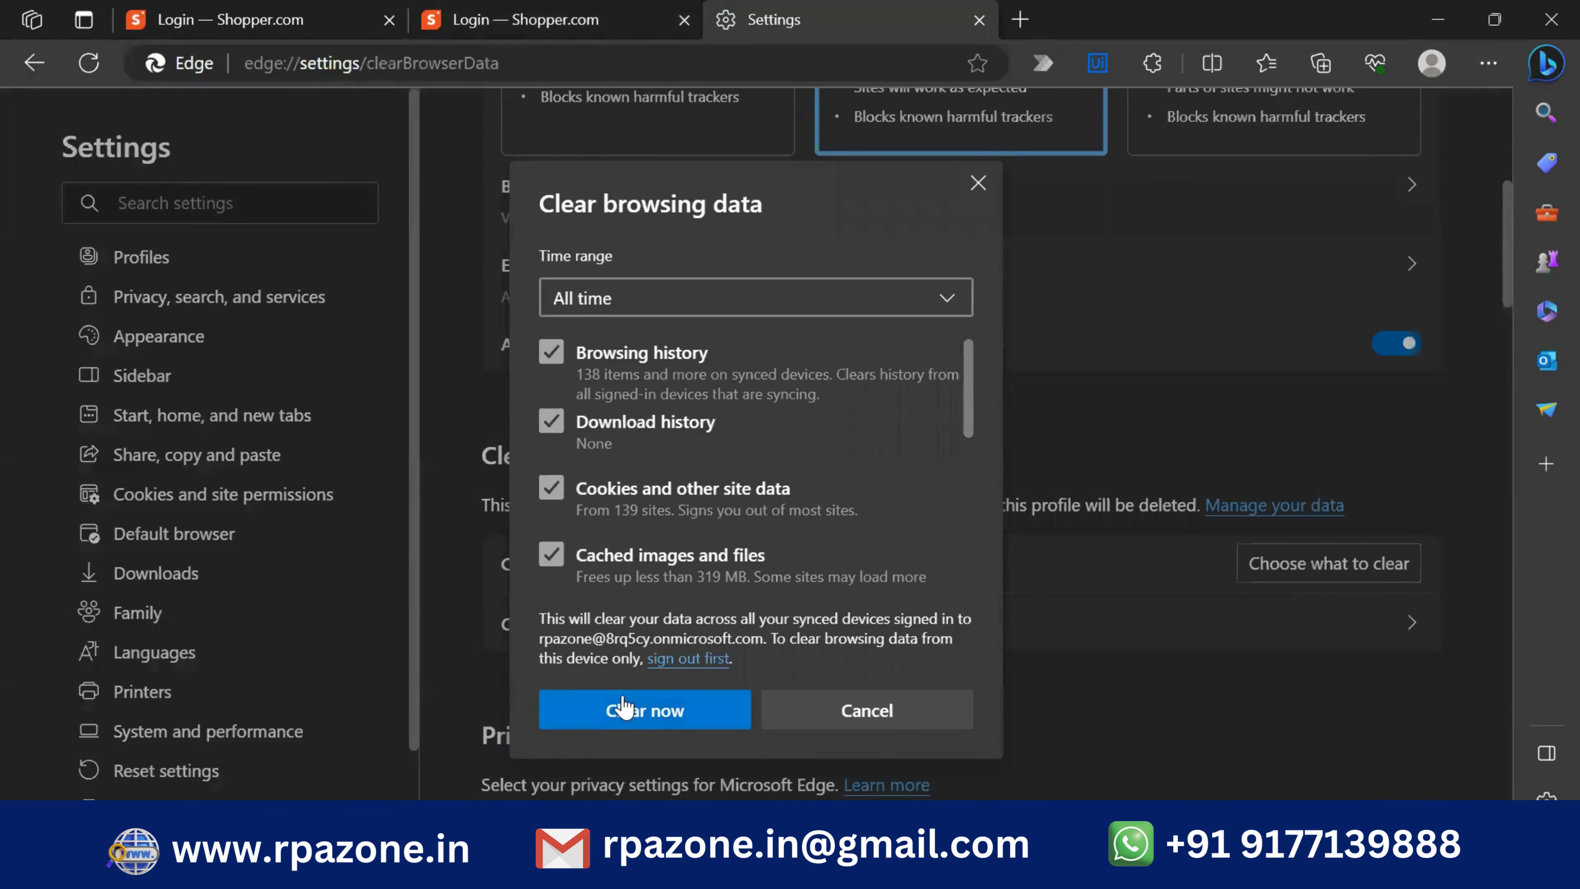
{"action": "left_click", "coordinate": [622, 701]}
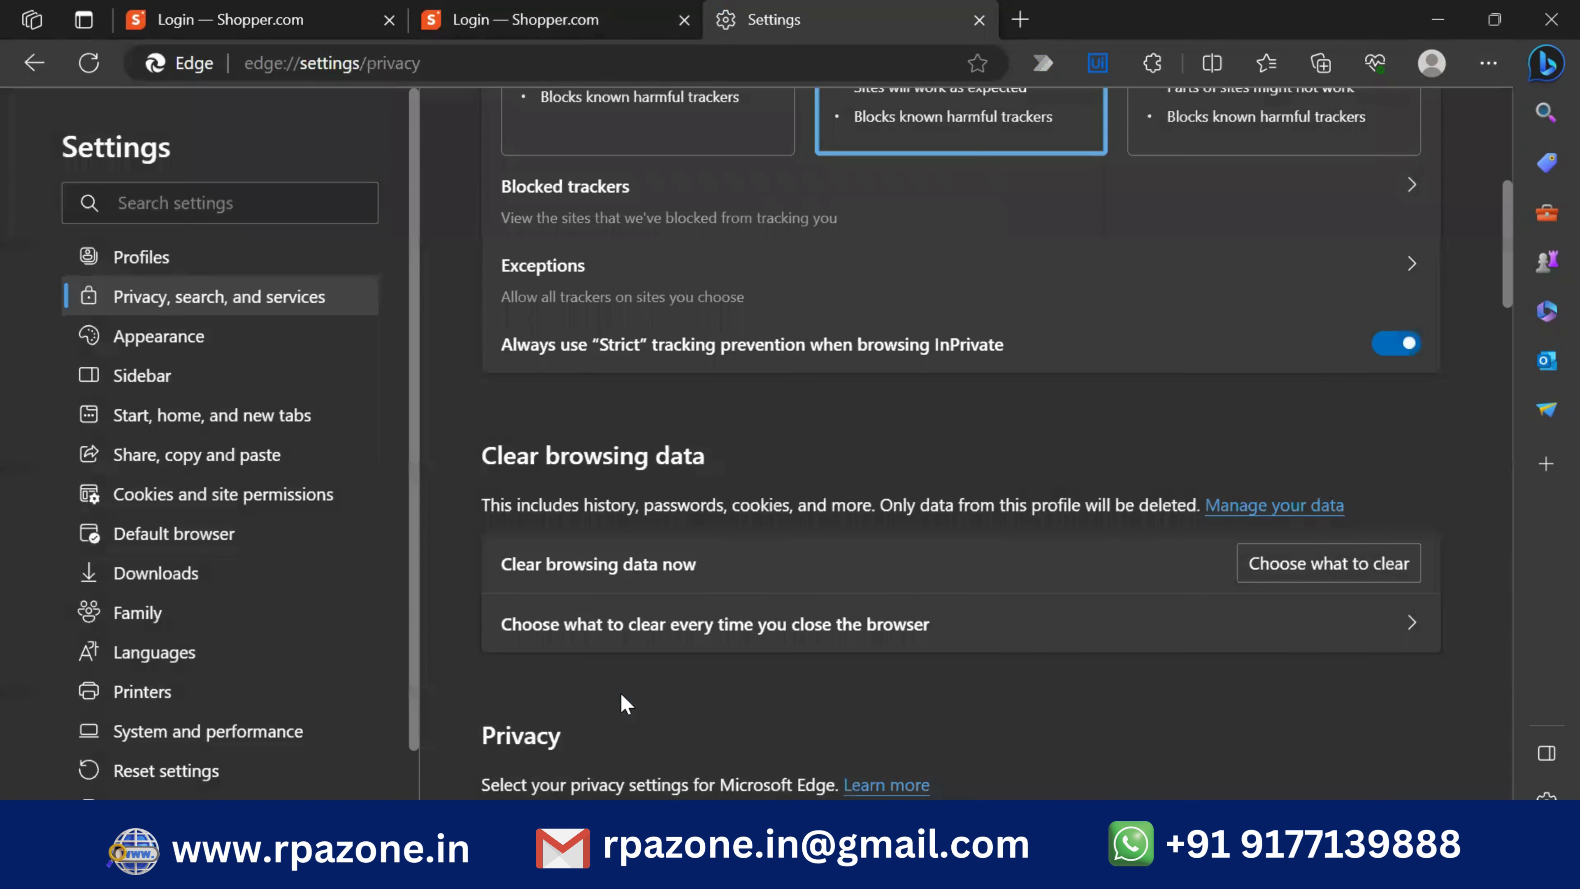
{"action": "left_click", "coordinate": [1545, 13]}
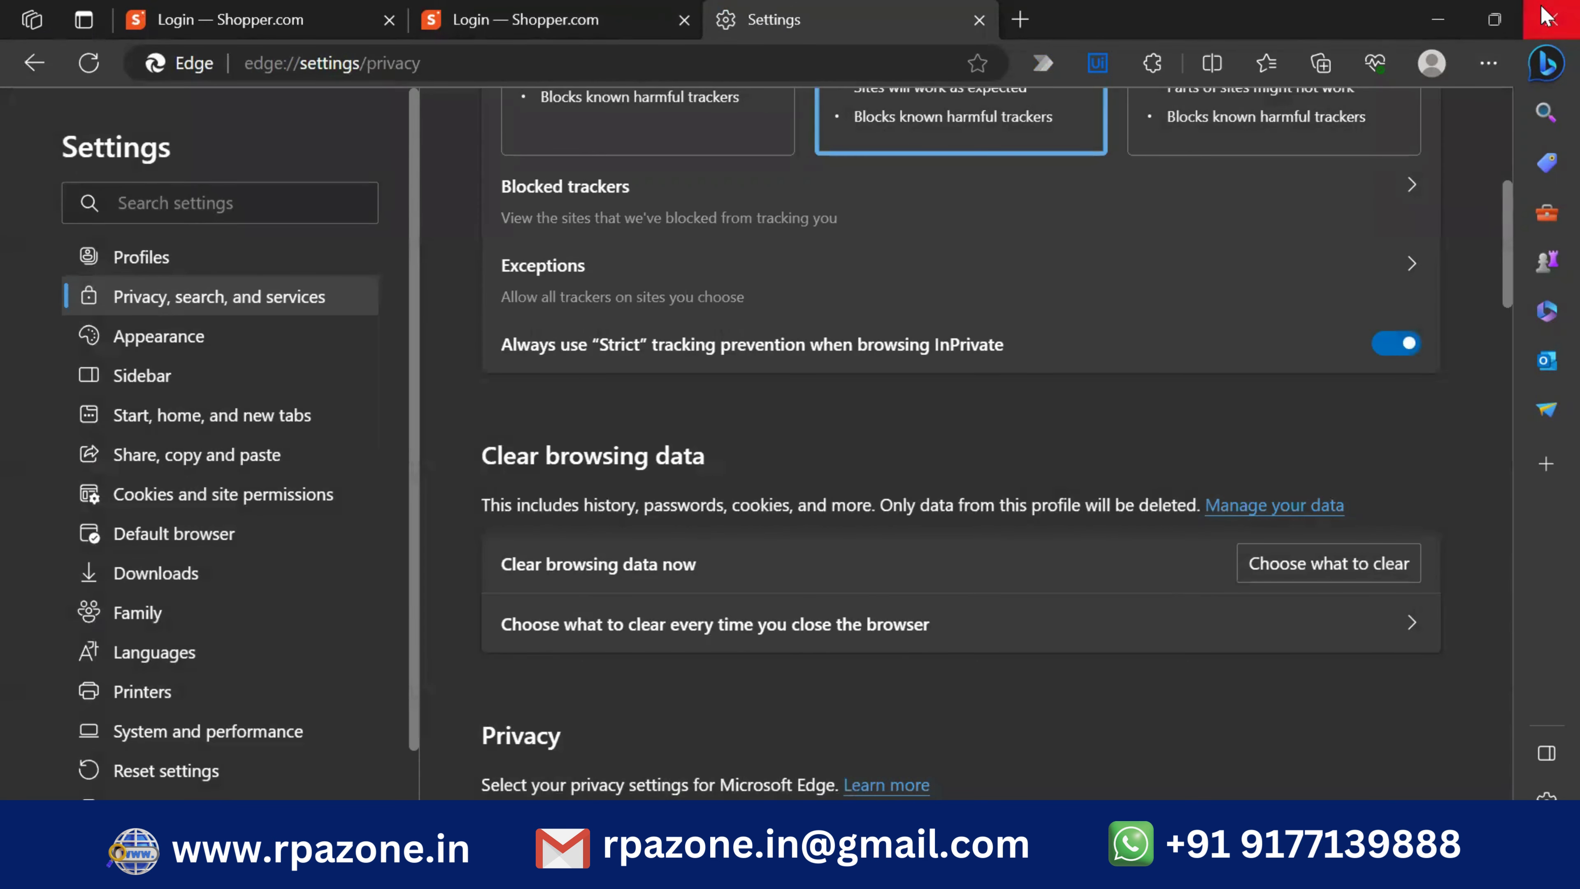
Step: Save the project in UiPath Studio, review the Type_UserName activity, and run the Main file in debug mode
{"action": "left_click", "coordinate": [136, 25]}
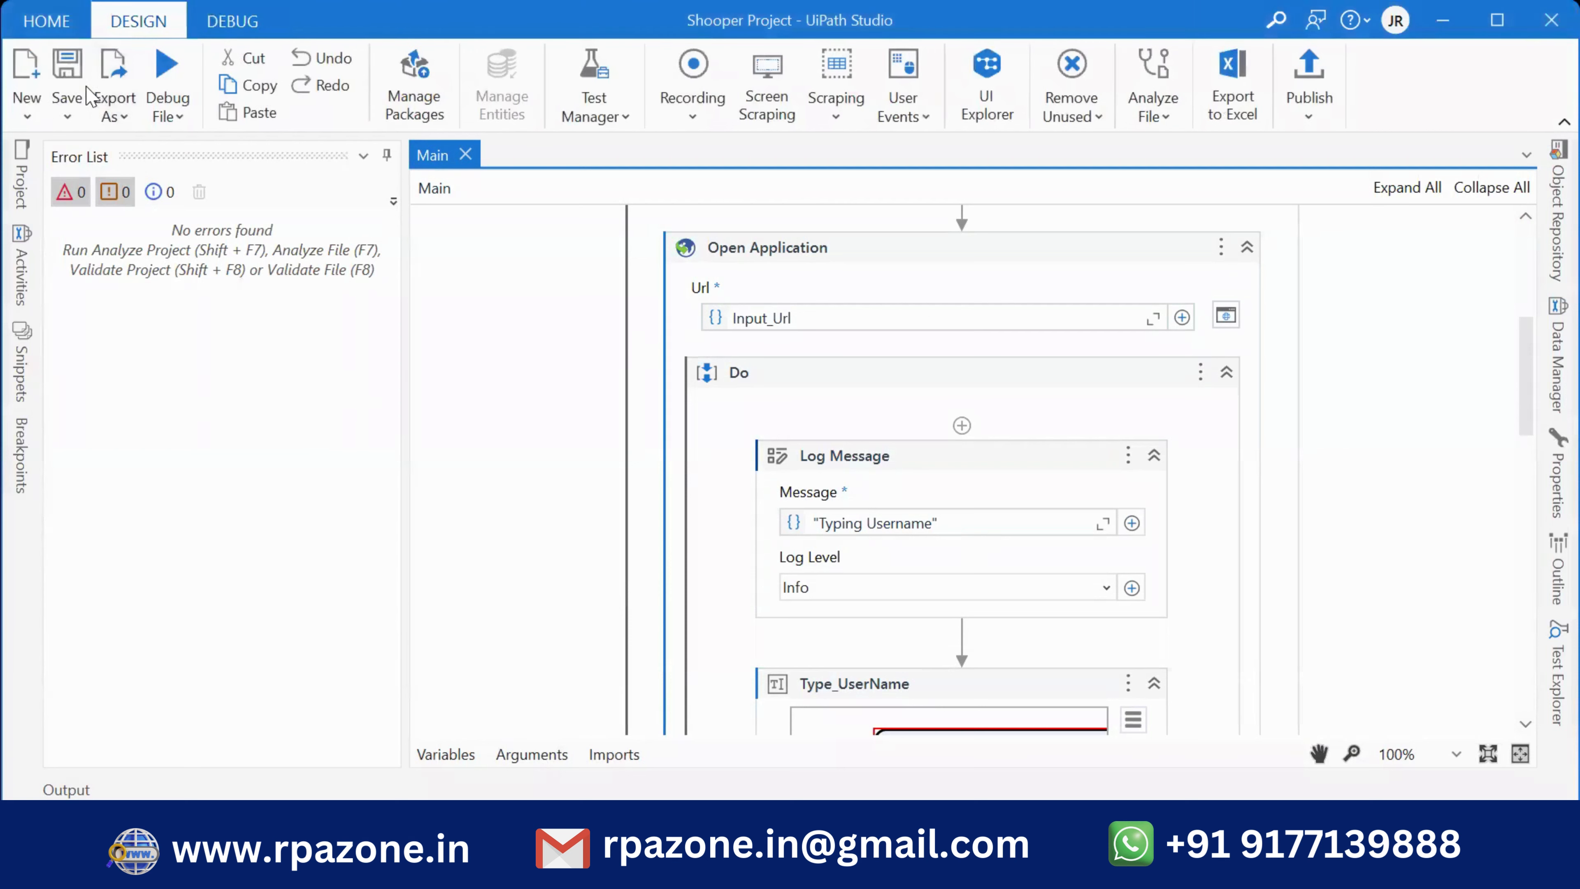
{"action": "left_click", "coordinate": [67, 69]}
{"action": "left_click_drag", "start_coordinate": [1521, 398], "coordinate": [1543, 433]}
{"action": "left_click", "coordinate": [861, 360]}
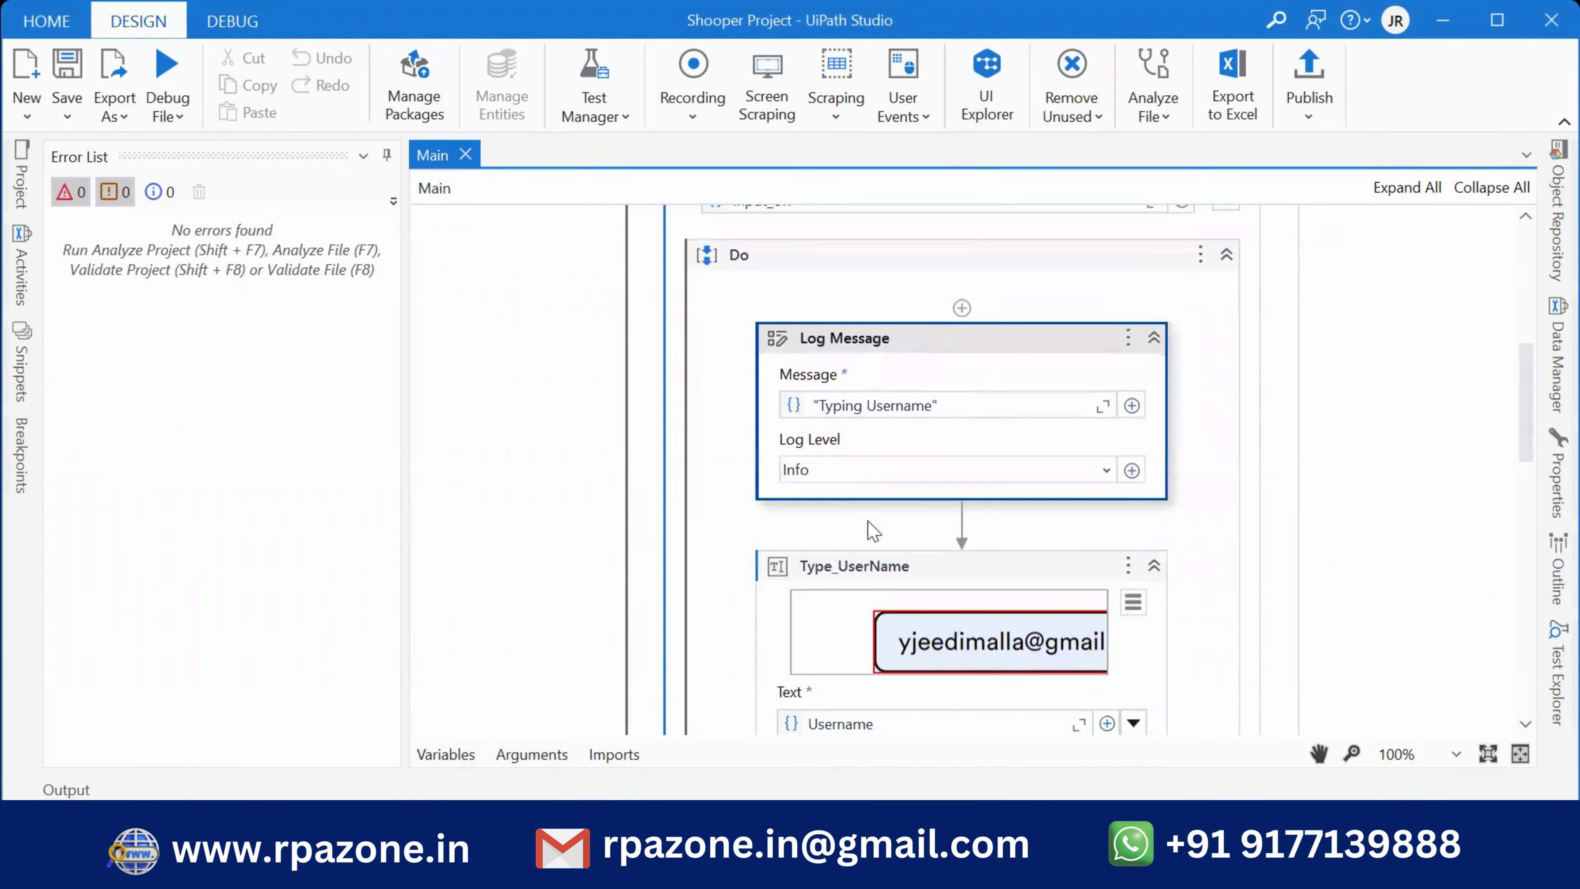
{"action": "left_click", "coordinate": [852, 570]}
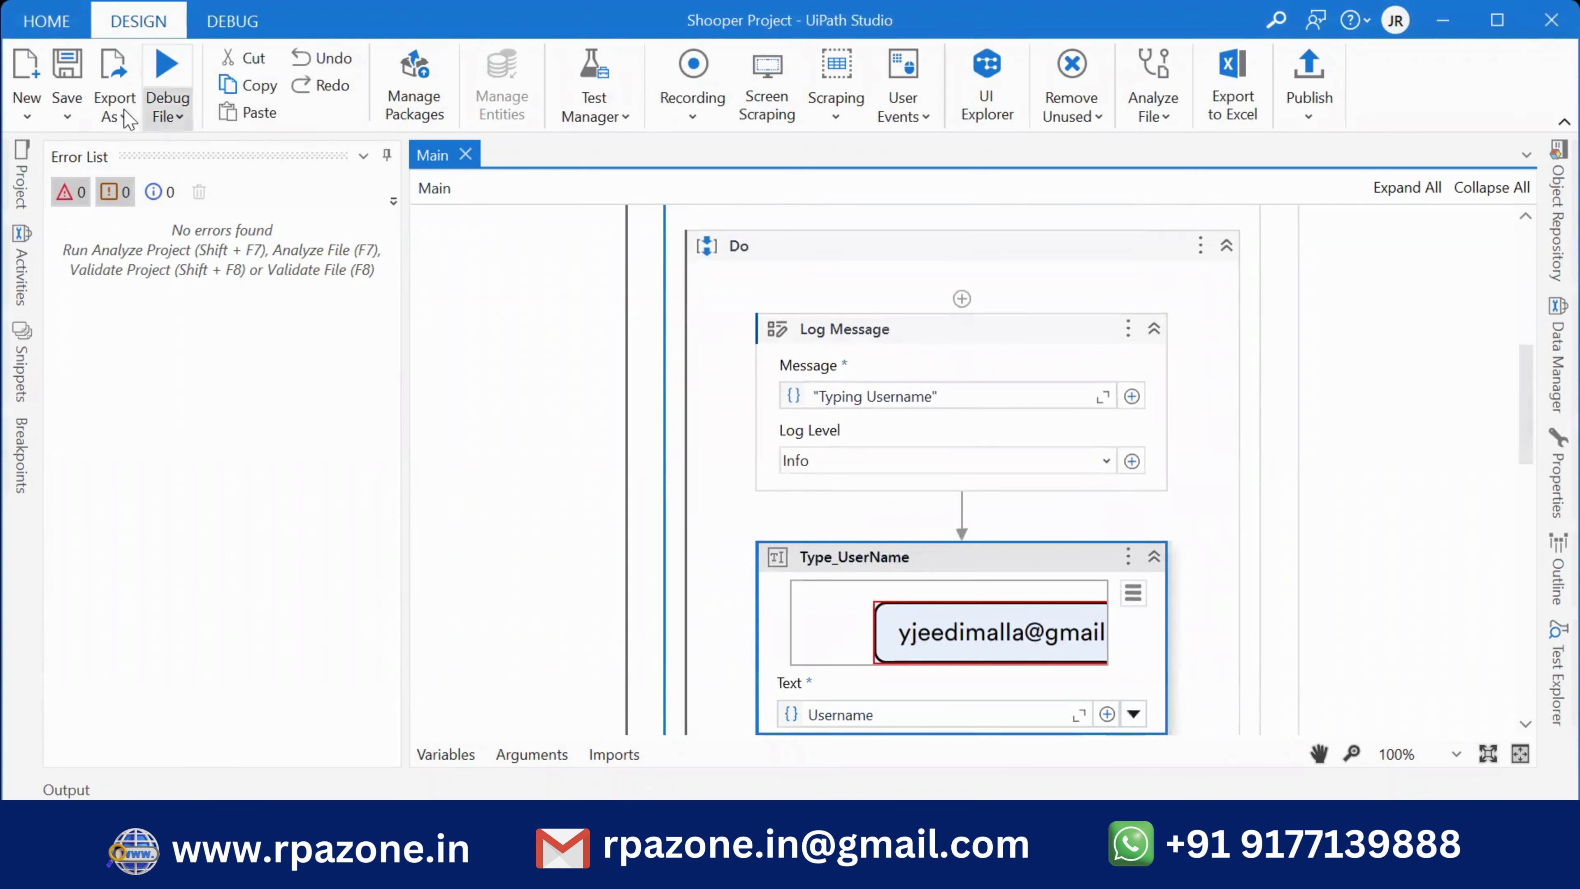
{"action": "left_click", "coordinate": [165, 70]}
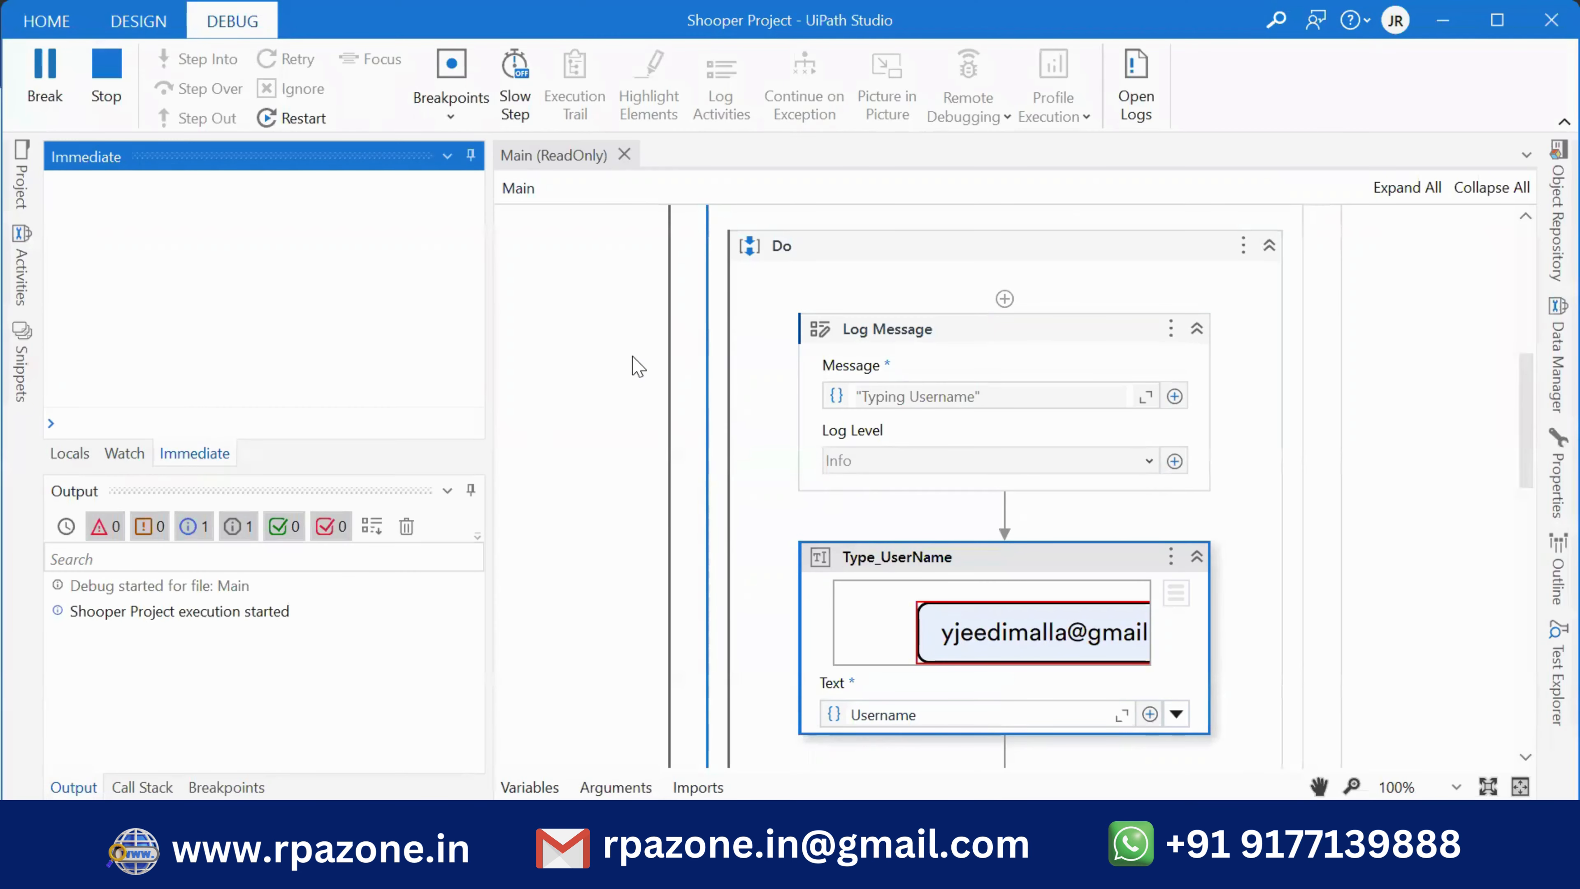
Step: Examine the username logging and typing activities during the run, and the login page opened in Microsoft Edge
{"action": "left_click", "coordinate": [905, 336]}
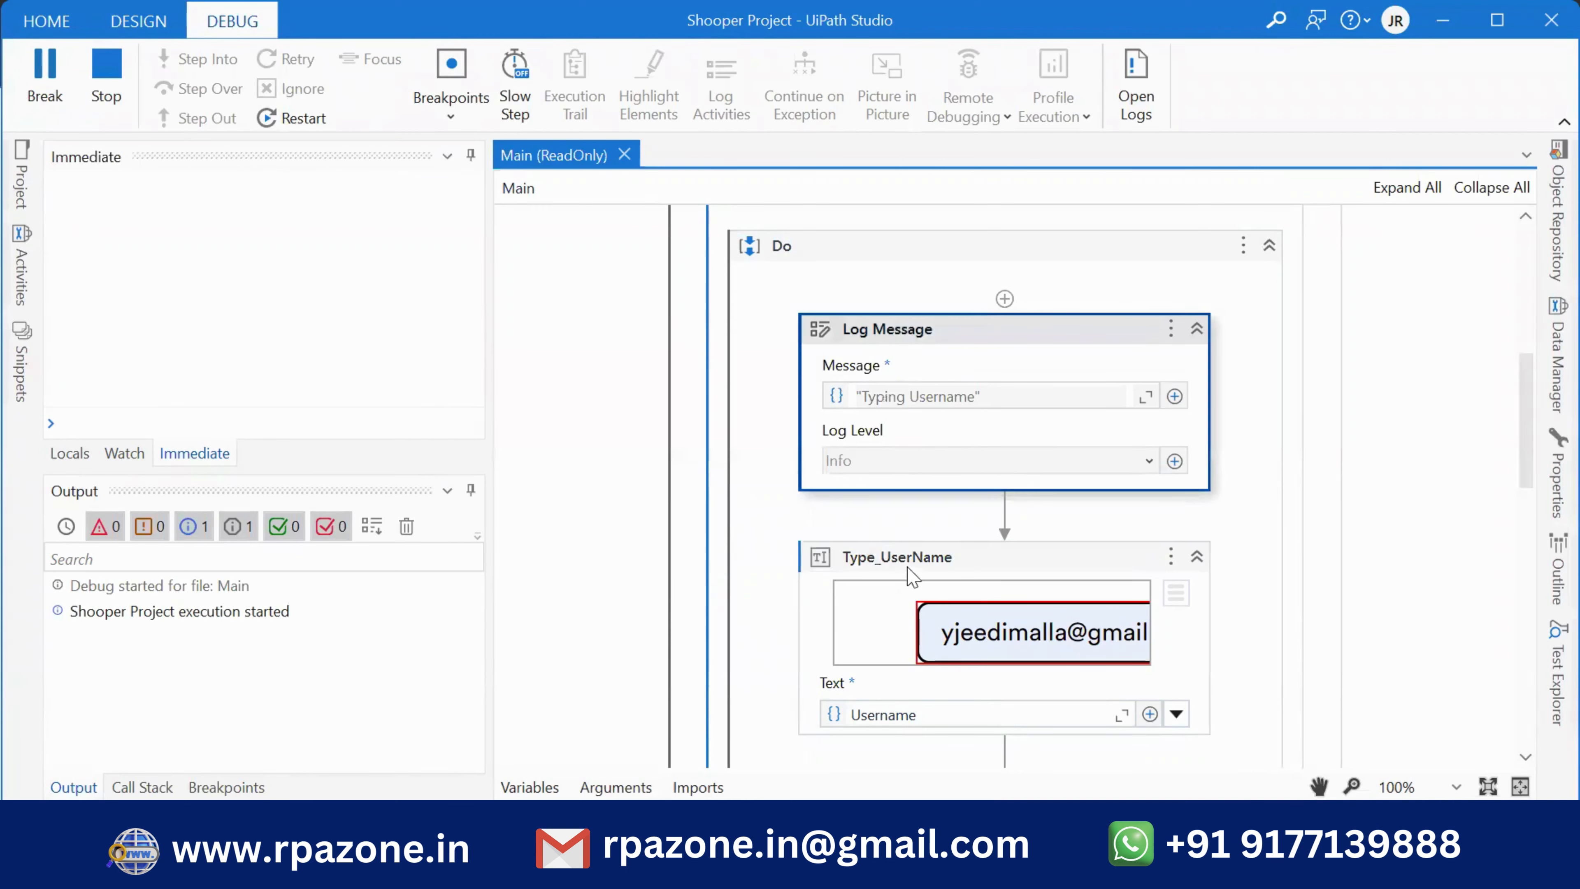
{"action": "left_click", "coordinate": [906, 554]}
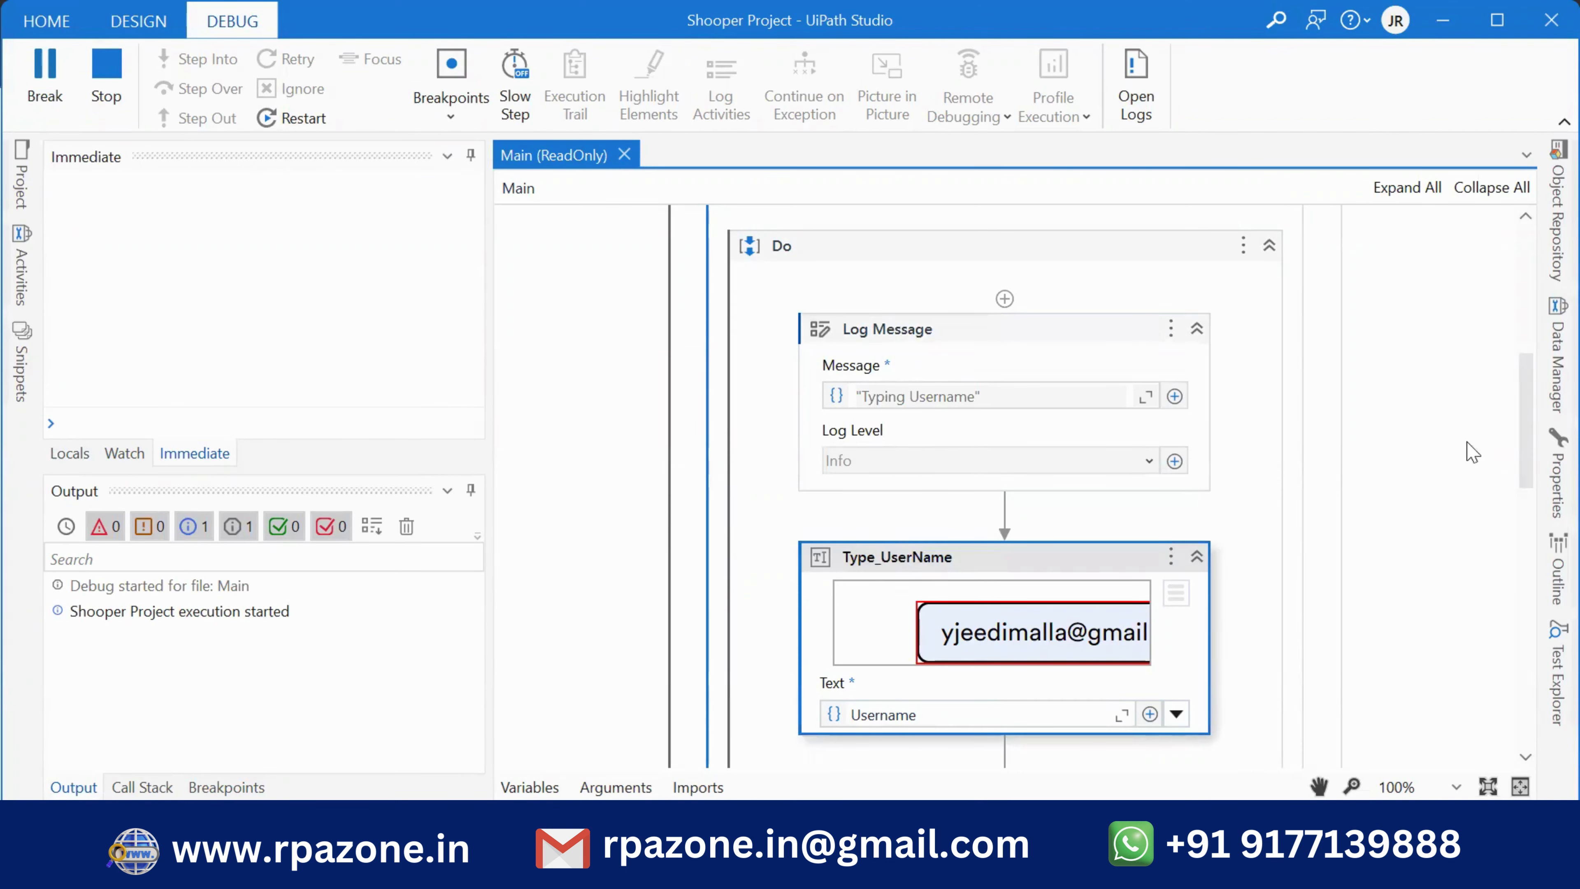
{"action": "mouse_move", "coordinate": [1531, 407]}
{"action": "left_mouse_down"}
{"action": "mouse_move", "coordinate": [1538, 278]}
{"action": "mouse_move", "coordinate": [1539, 422]}
{"action": "left_mouse_up"}
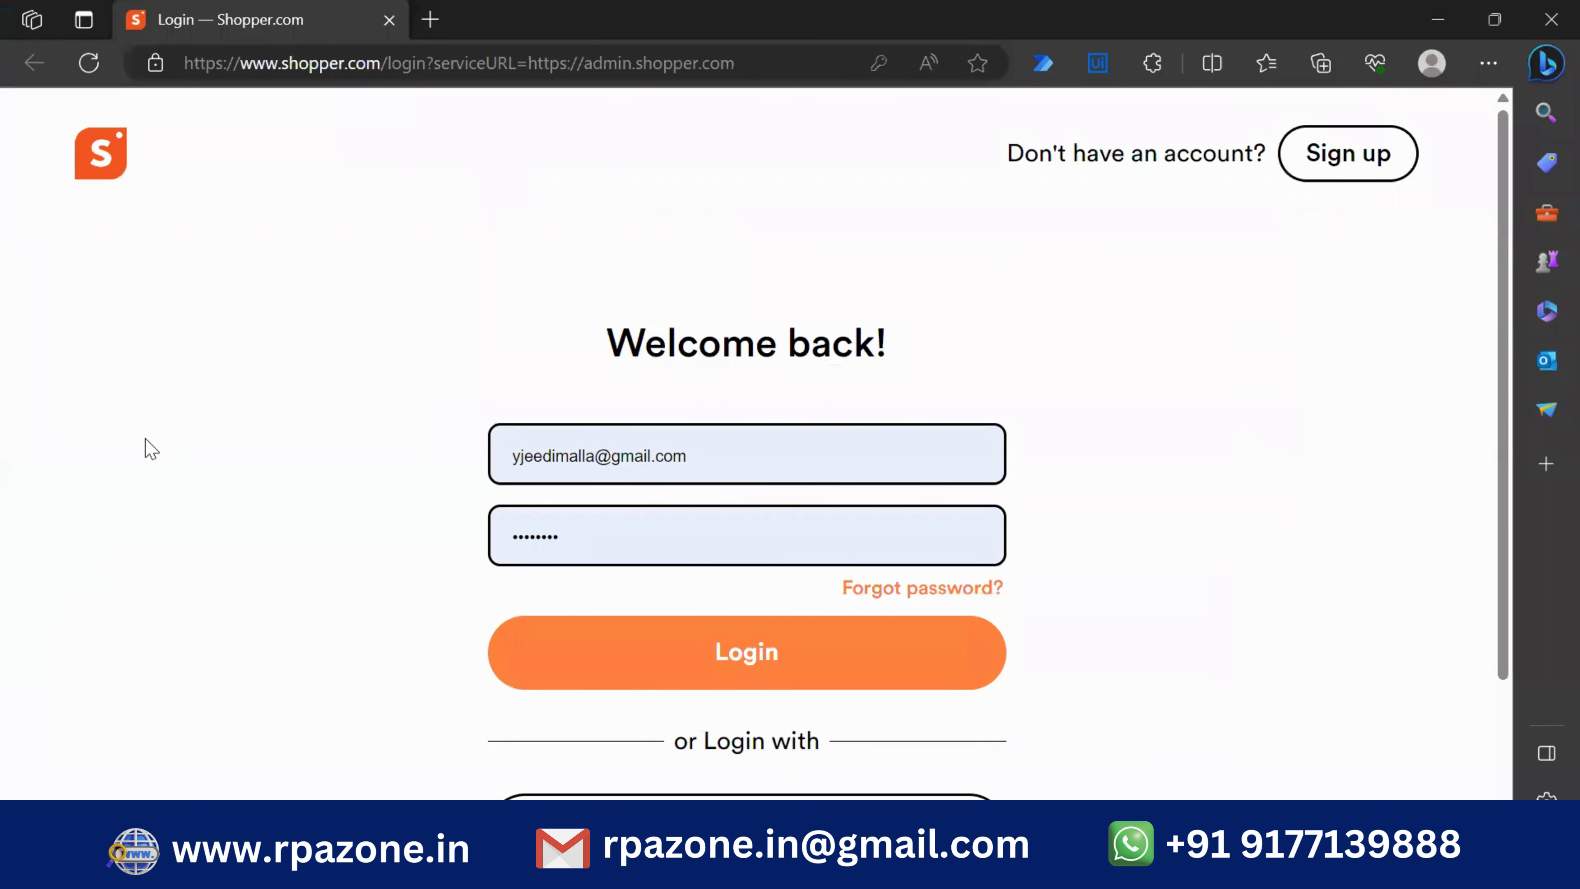
{"action": "scroll", "coordinate": [1096, 504], "scroll_direction": "down", "scroll_amount": 2}
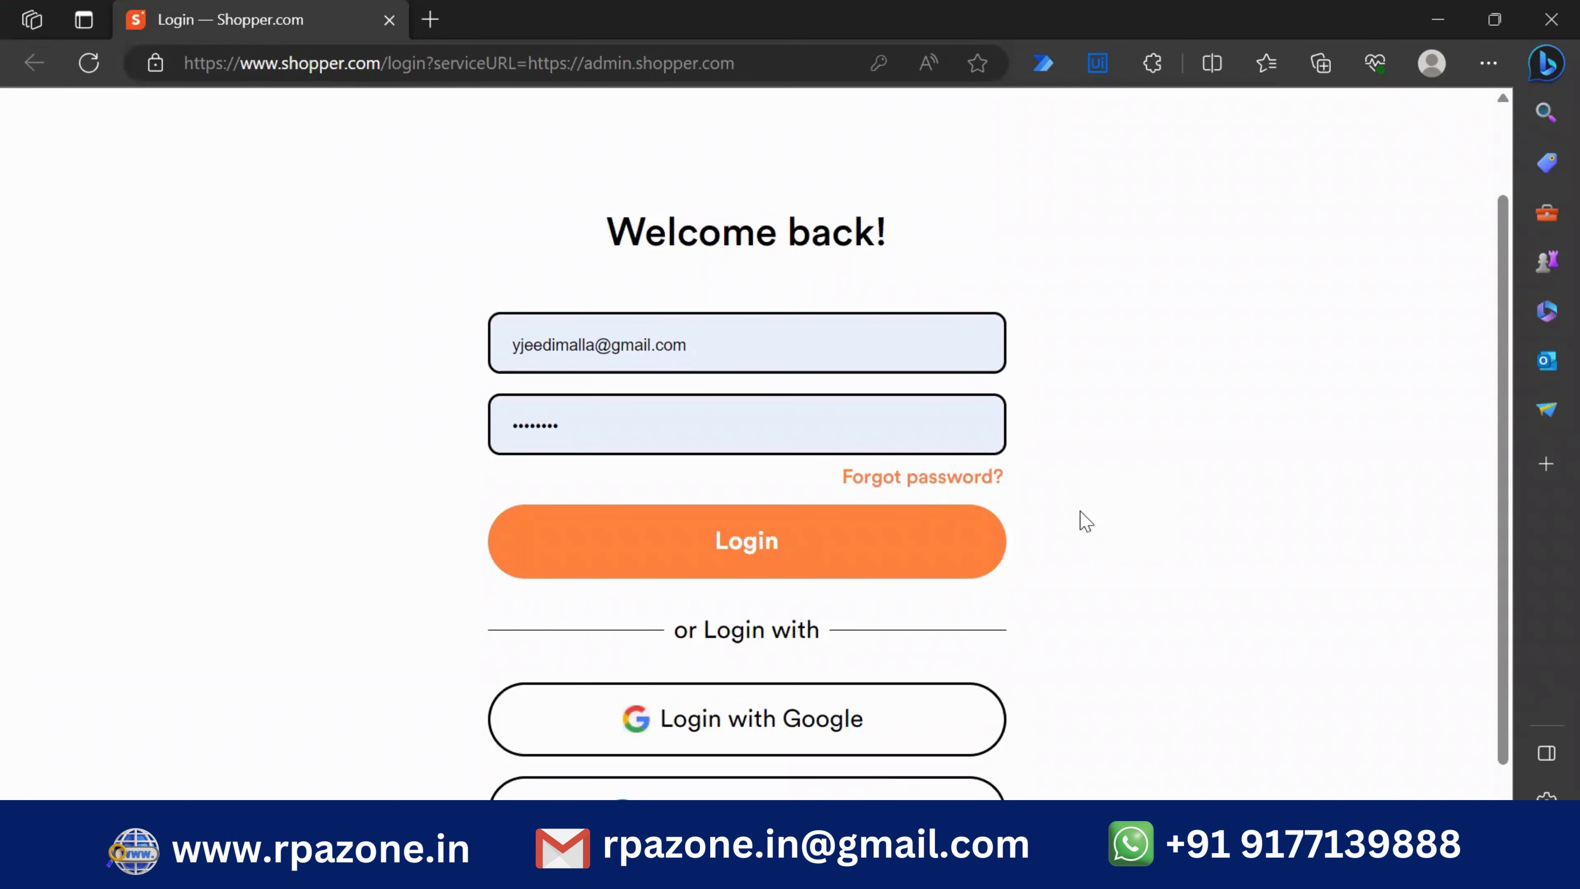
{"action": "key", "text": "alt+Tab"}
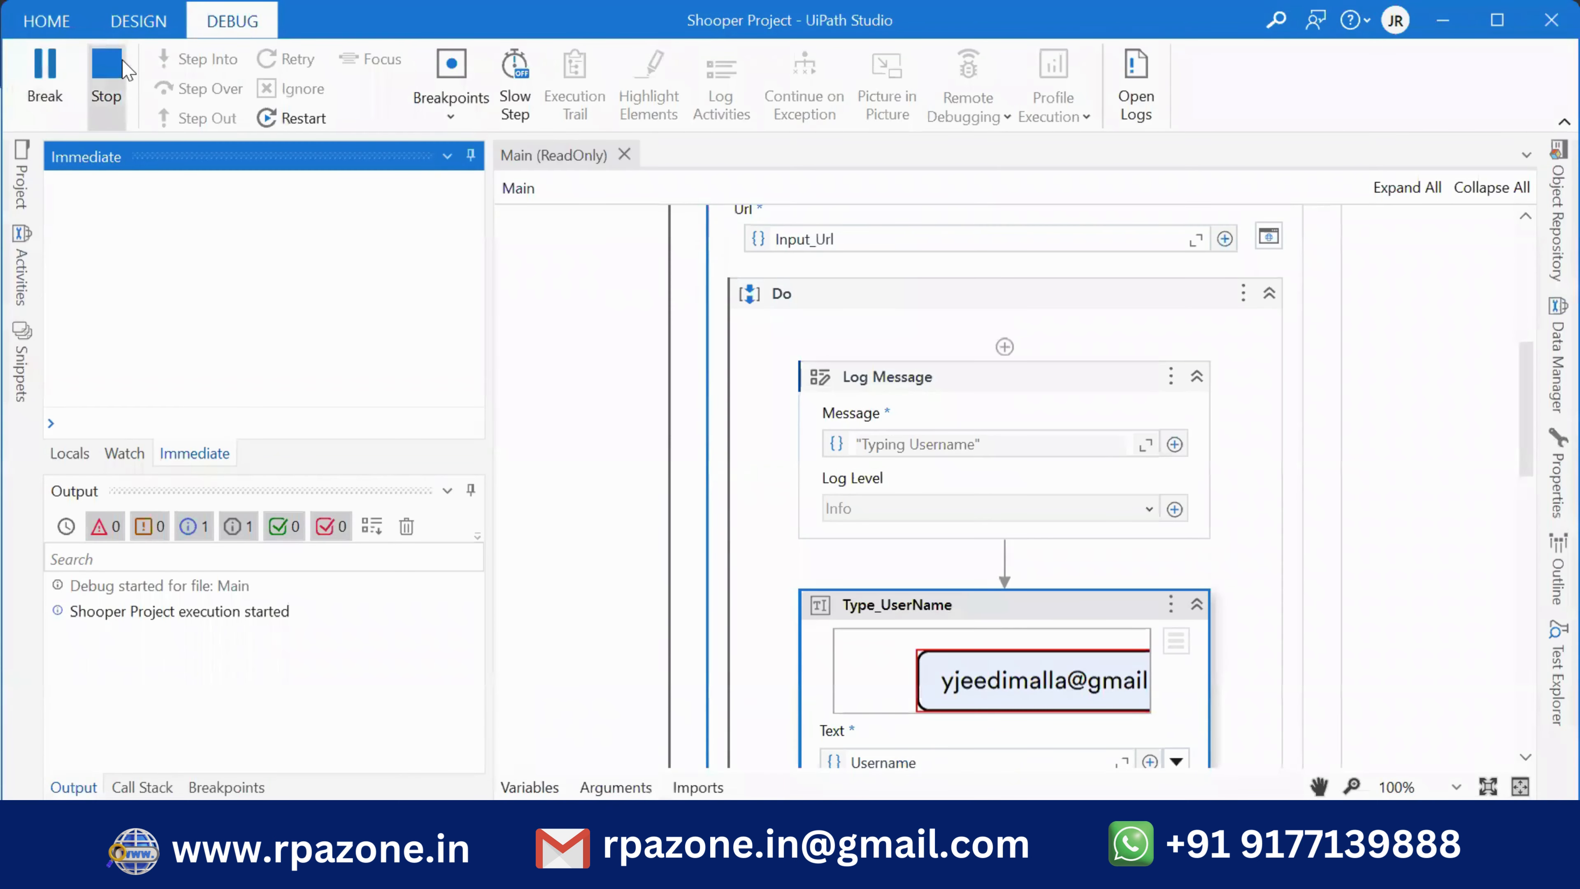
Step: Stop the debug run and set ClickBeforeTyping to True for the Type_UserName activity
{"action": "left_click", "coordinate": [121, 69]}
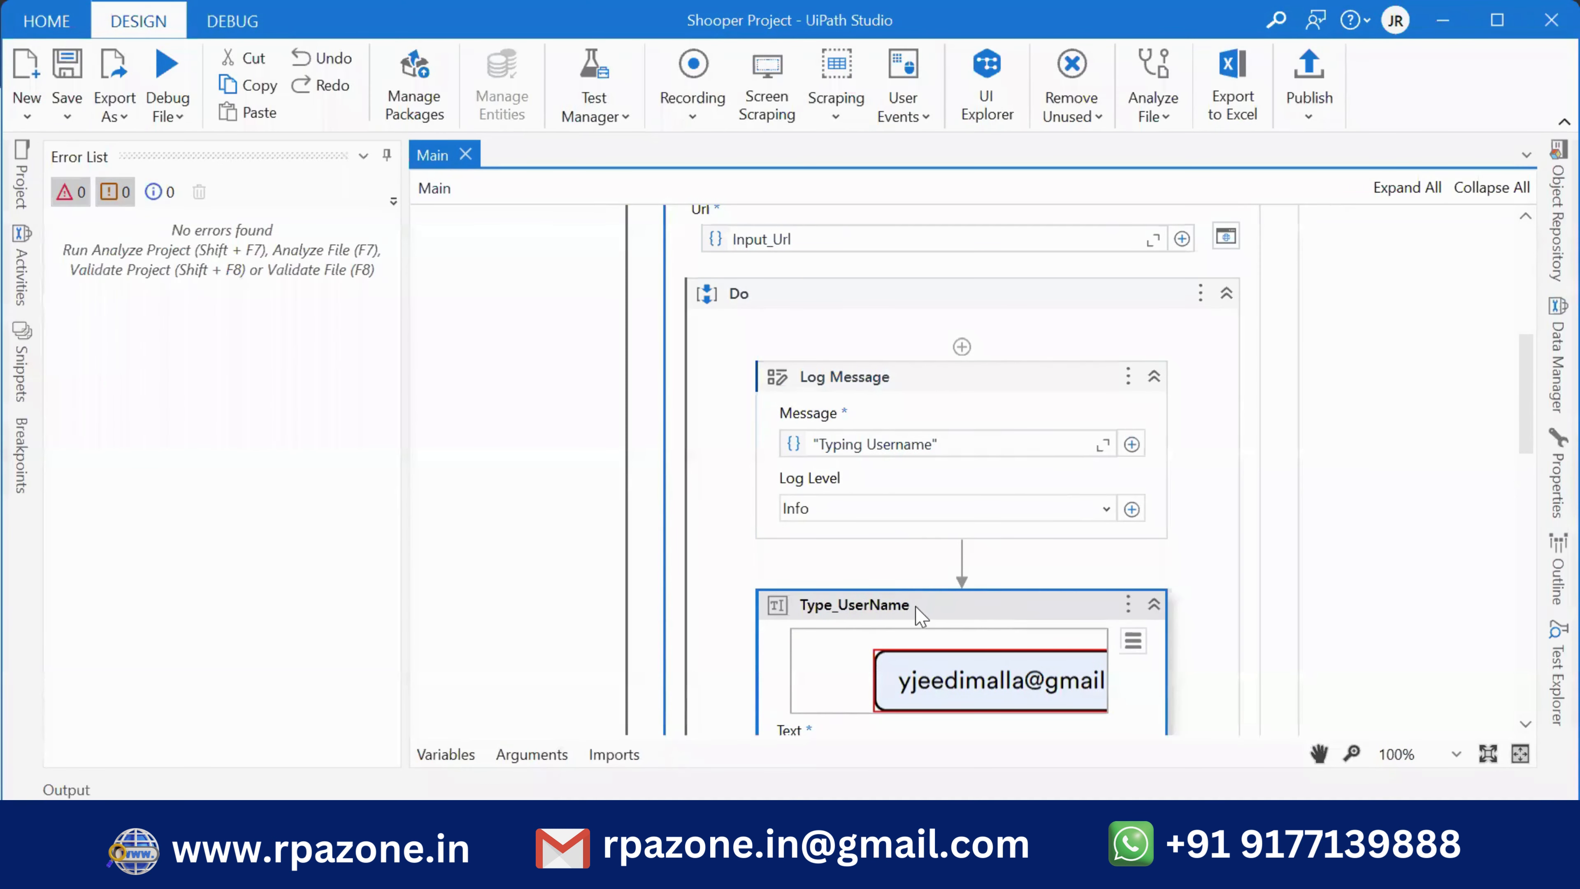
{"action": "mouse_move", "coordinate": [1547, 509]}
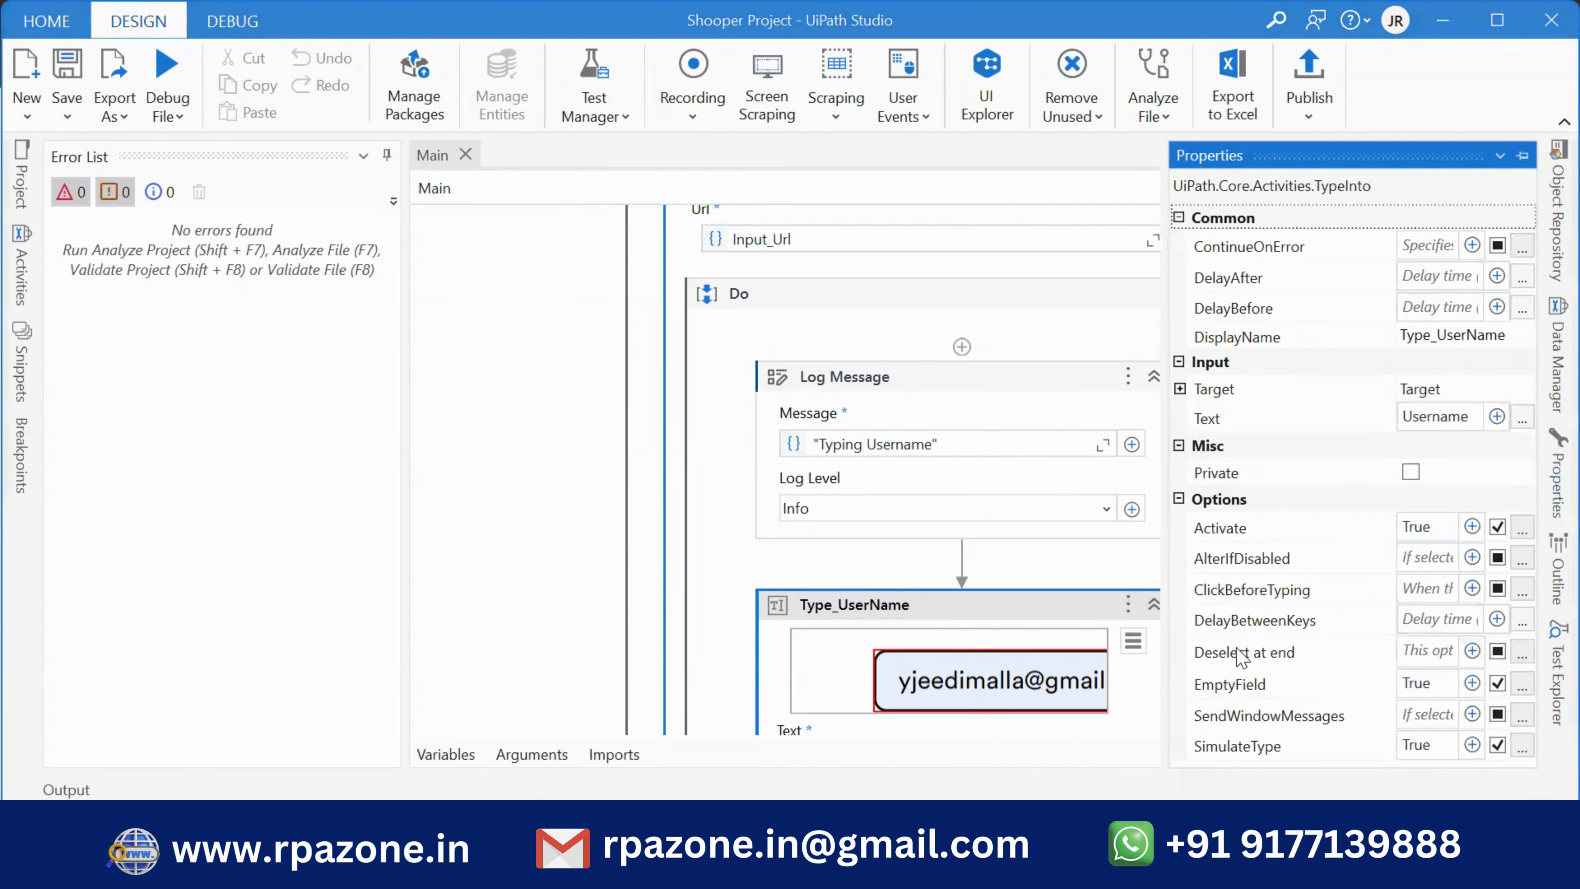
{"action": "left_click", "coordinate": [1496, 589]}
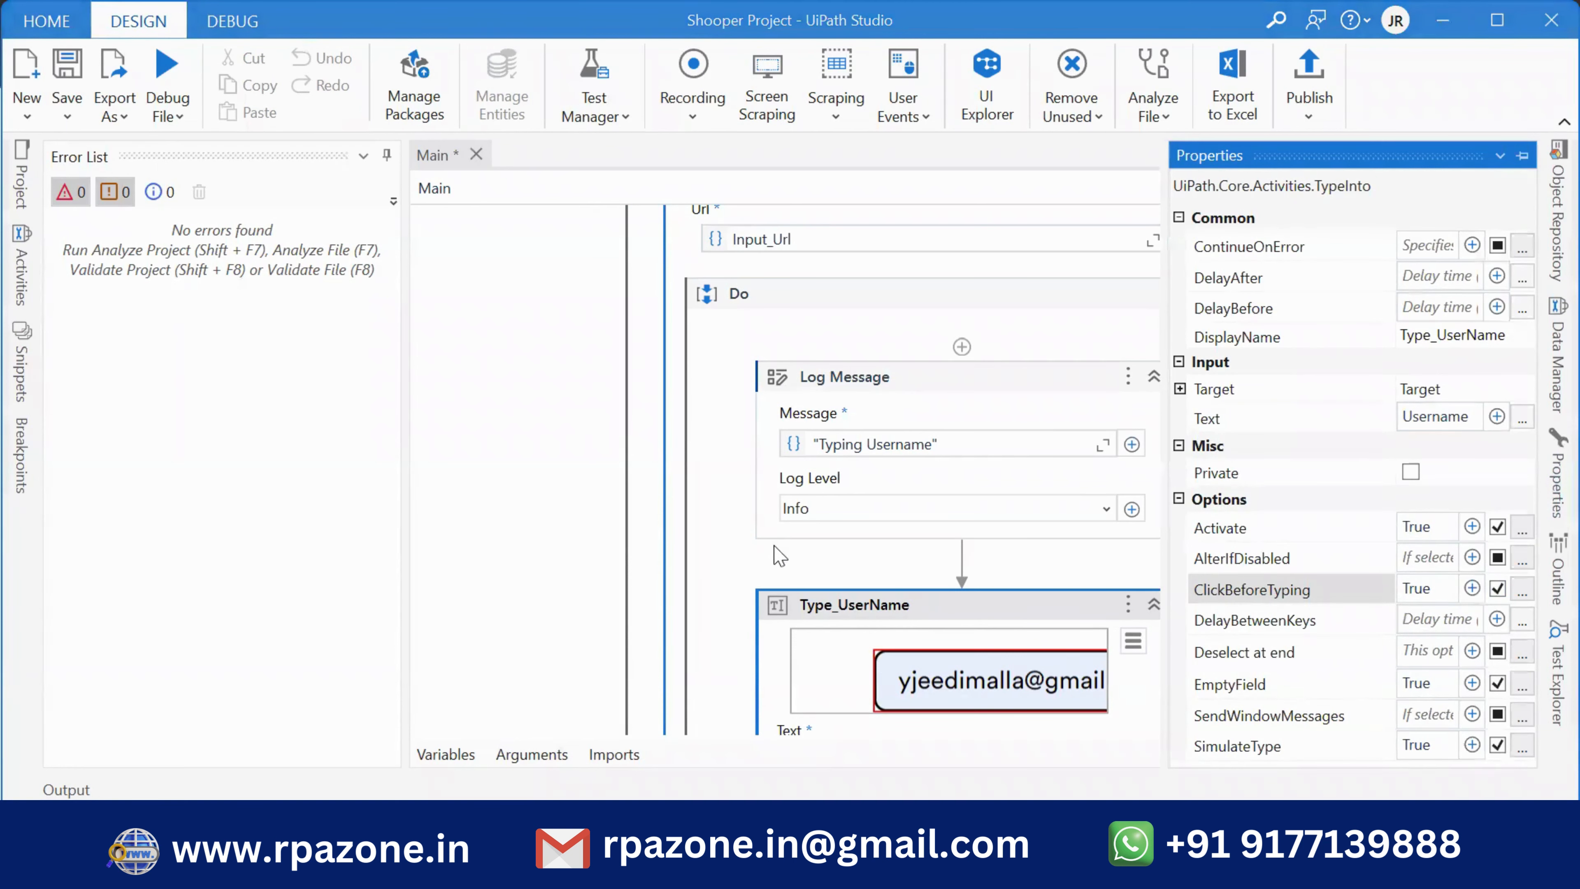
{"action": "scroll", "coordinate": [730, 492], "scroll_direction": "down", "scroll_amount": 10}
{"action": "scroll", "coordinate": [806, 434], "scroll_direction": "up", "scroll_amount": 3}
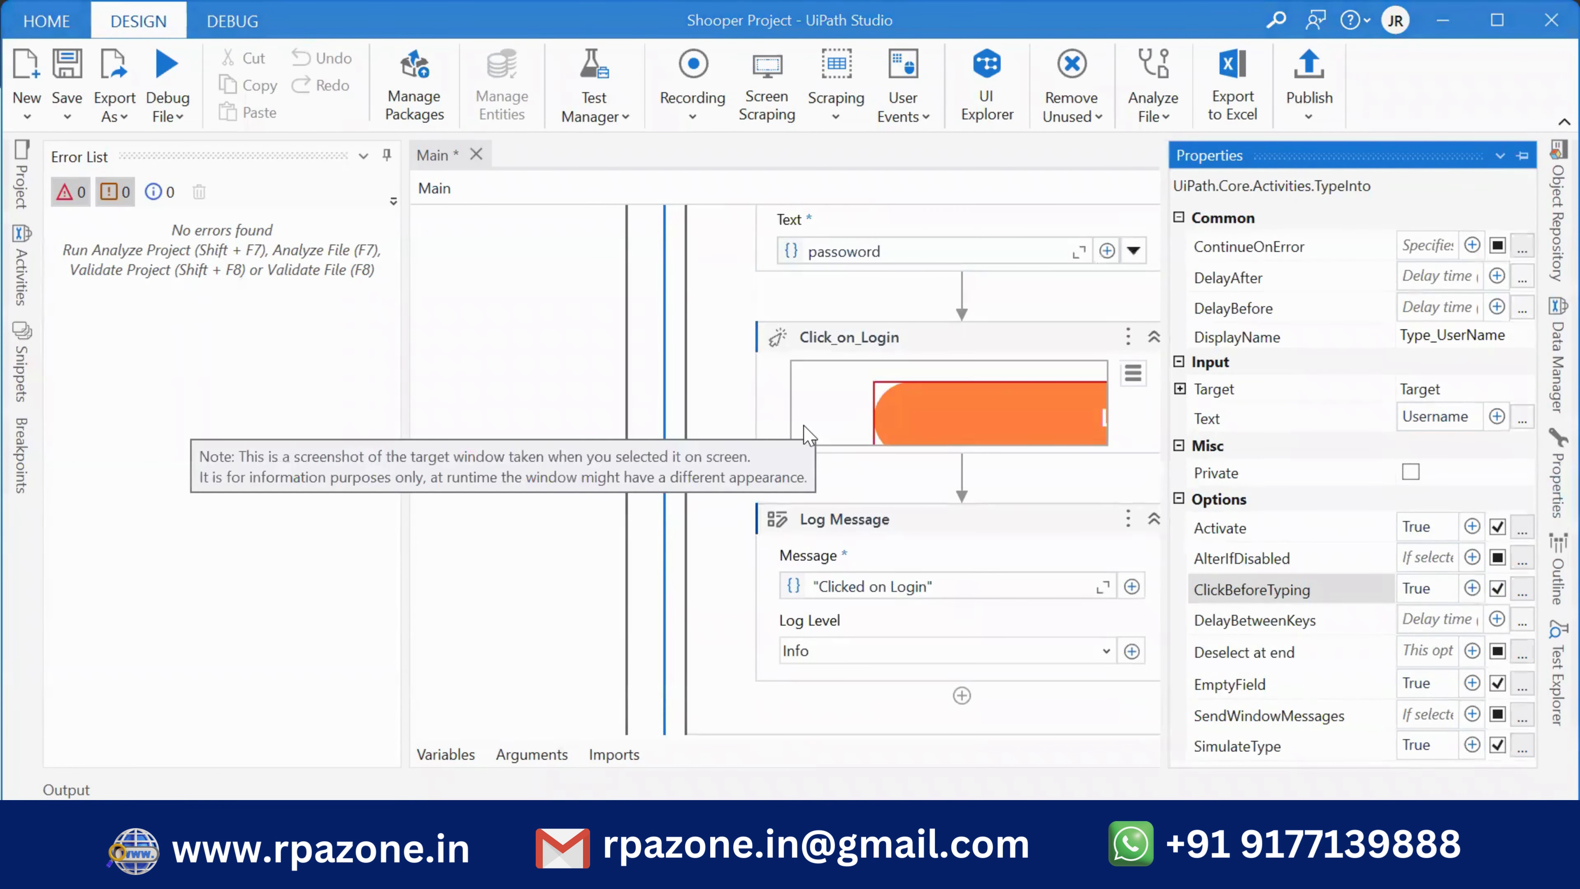
{"action": "scroll", "coordinate": [806, 434], "scroll_direction": "up", "scroll_amount": 10}
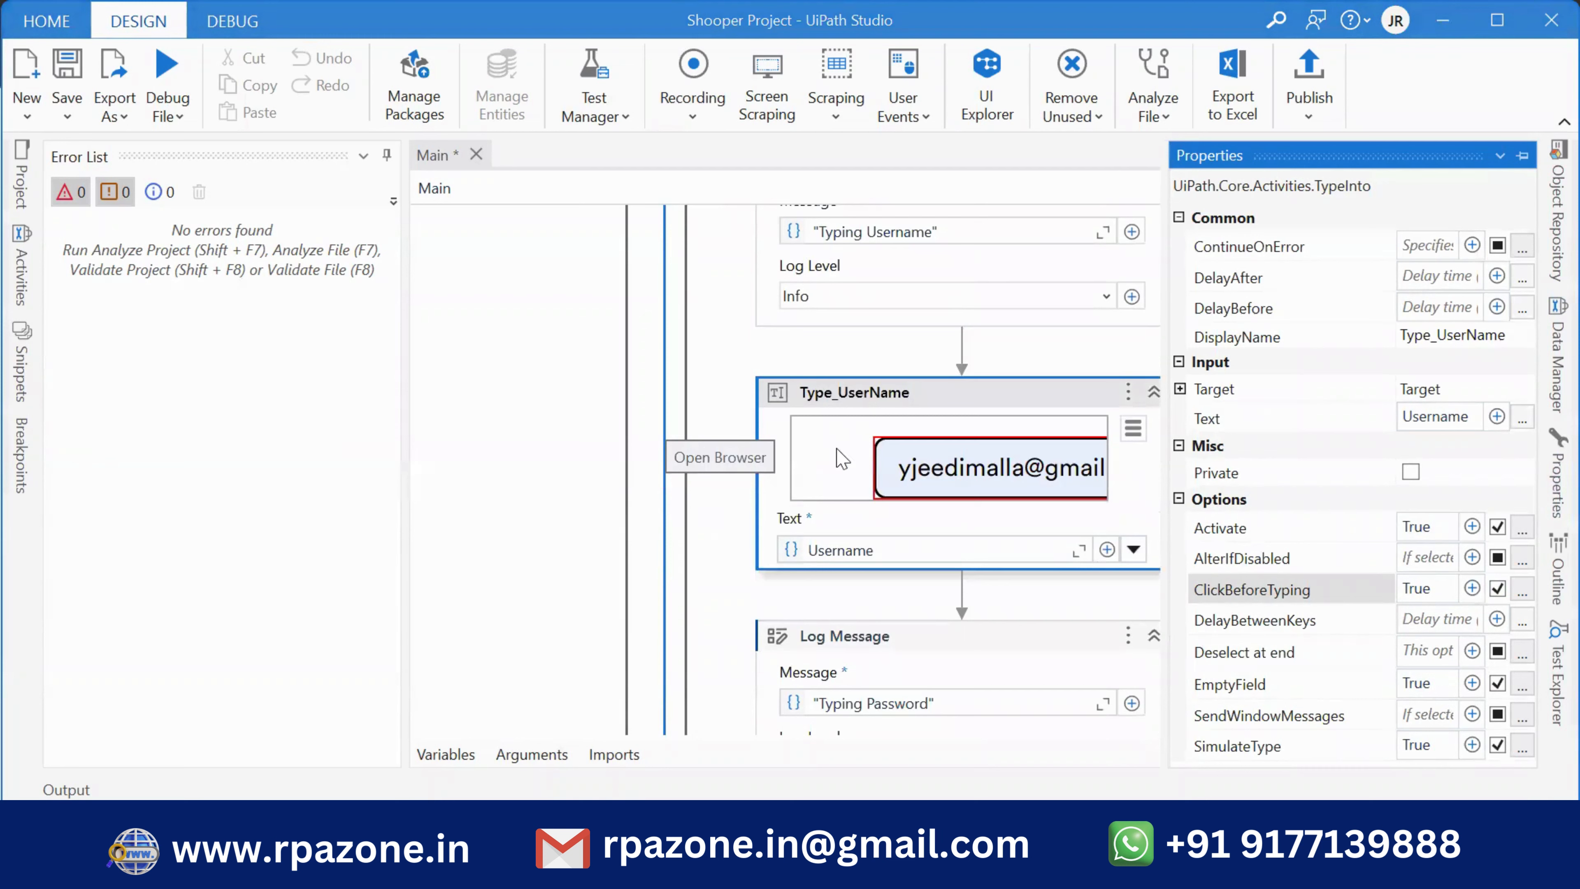
{"action": "left_click", "coordinate": [540, 382]}
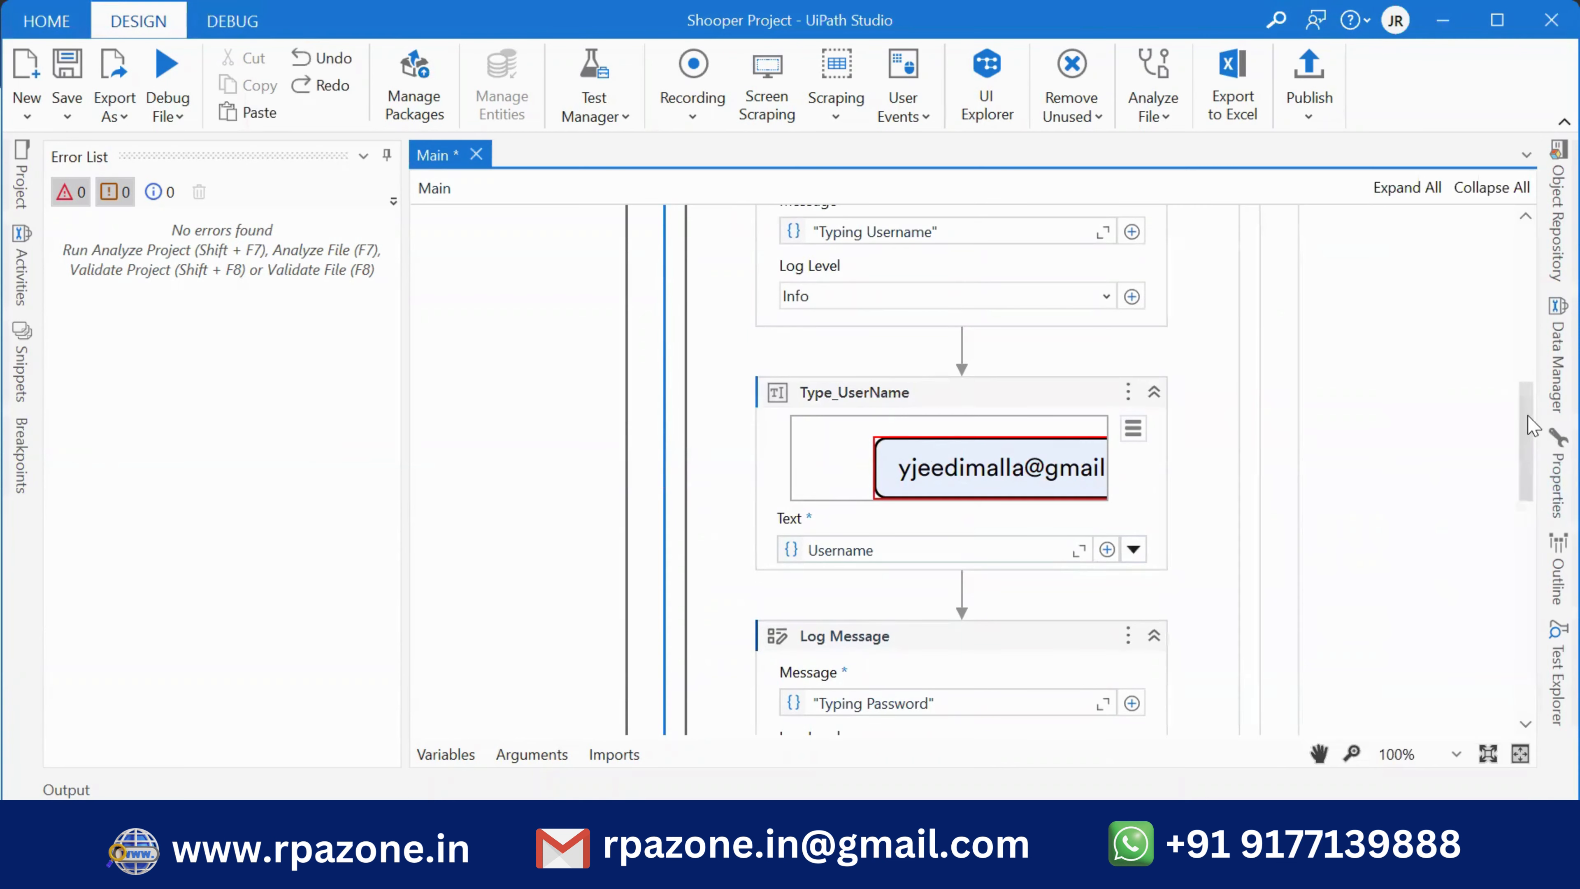
Step: Set ClickBeforeTyping to True for the Type_password activity and save the workflow
{"action": "scroll", "coordinate": [1528, 430], "scroll_direction": "down", "scroll_amount": 6}
{"action": "left_click", "coordinate": [877, 471]}
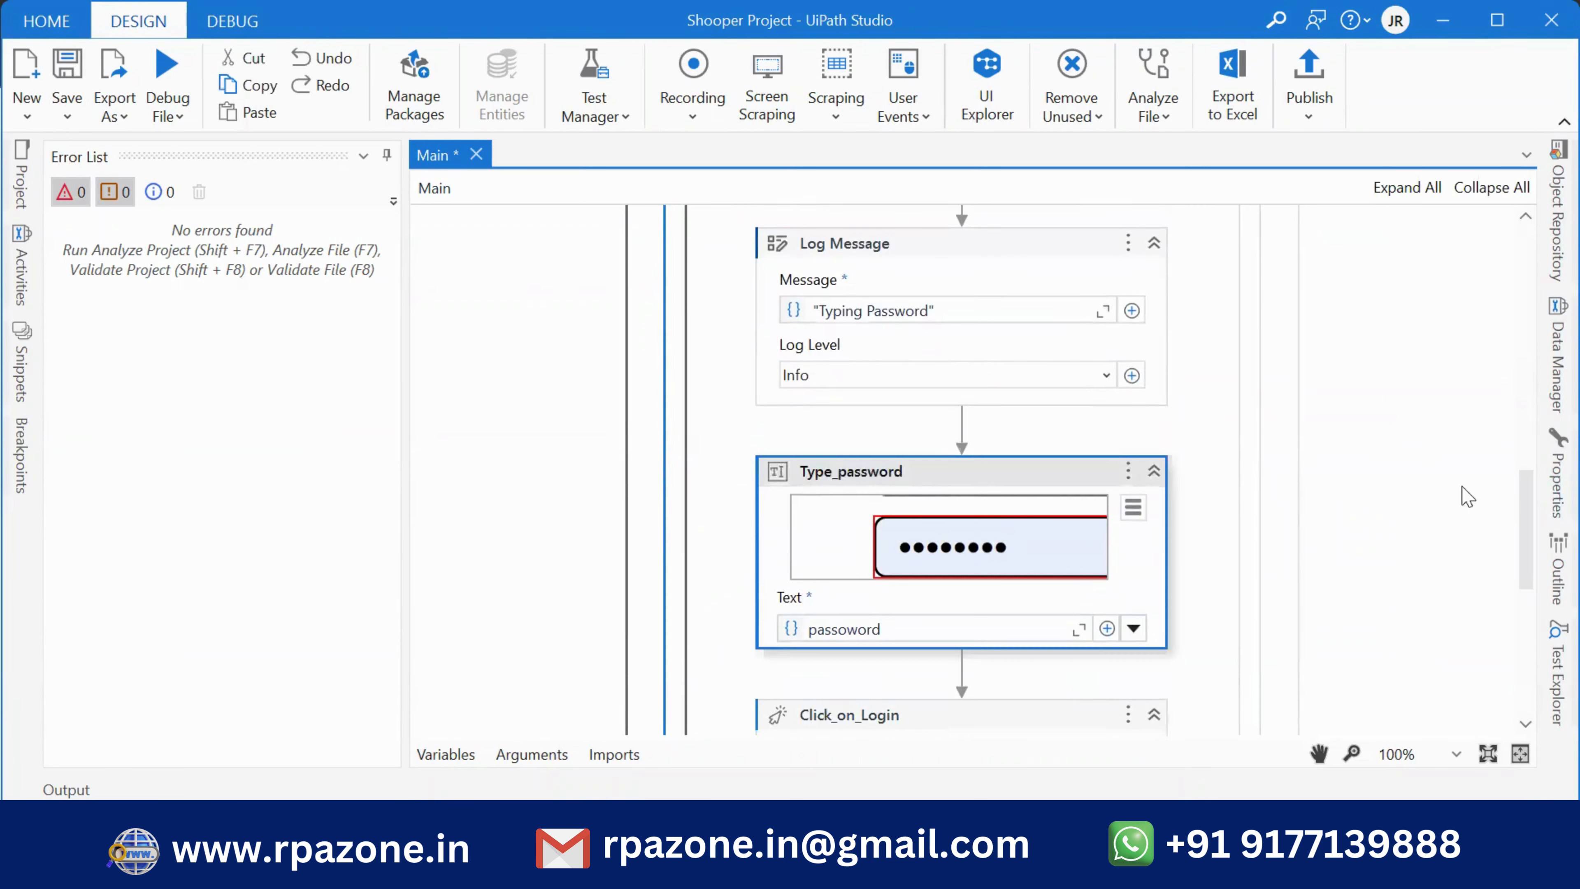
{"action": "left_click", "coordinate": [1557, 482]}
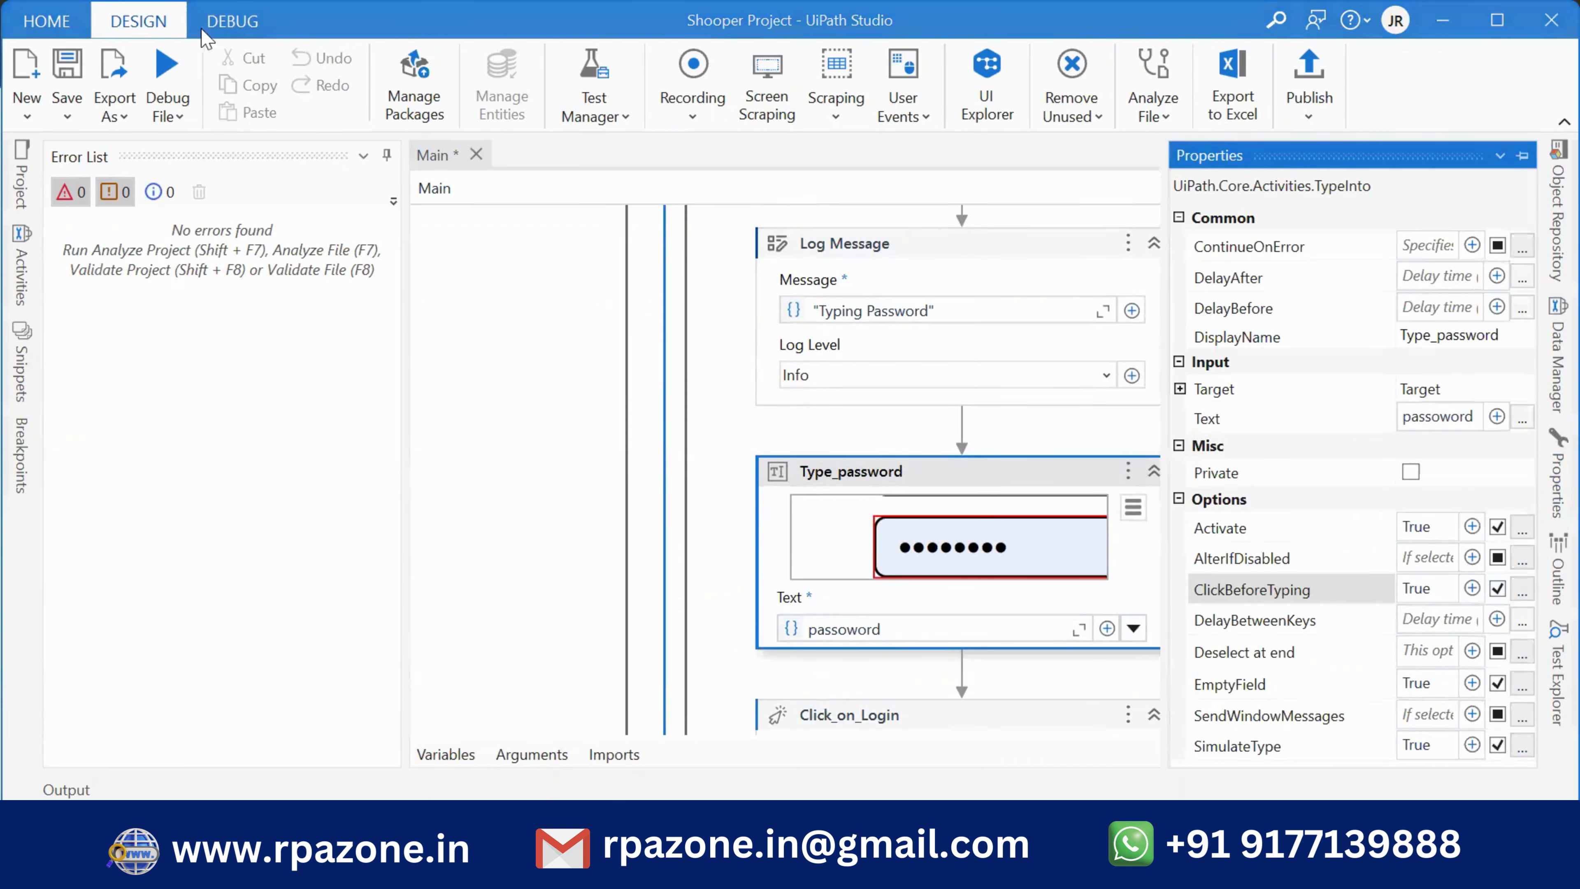
{"action": "left_click", "coordinate": [66, 75]}
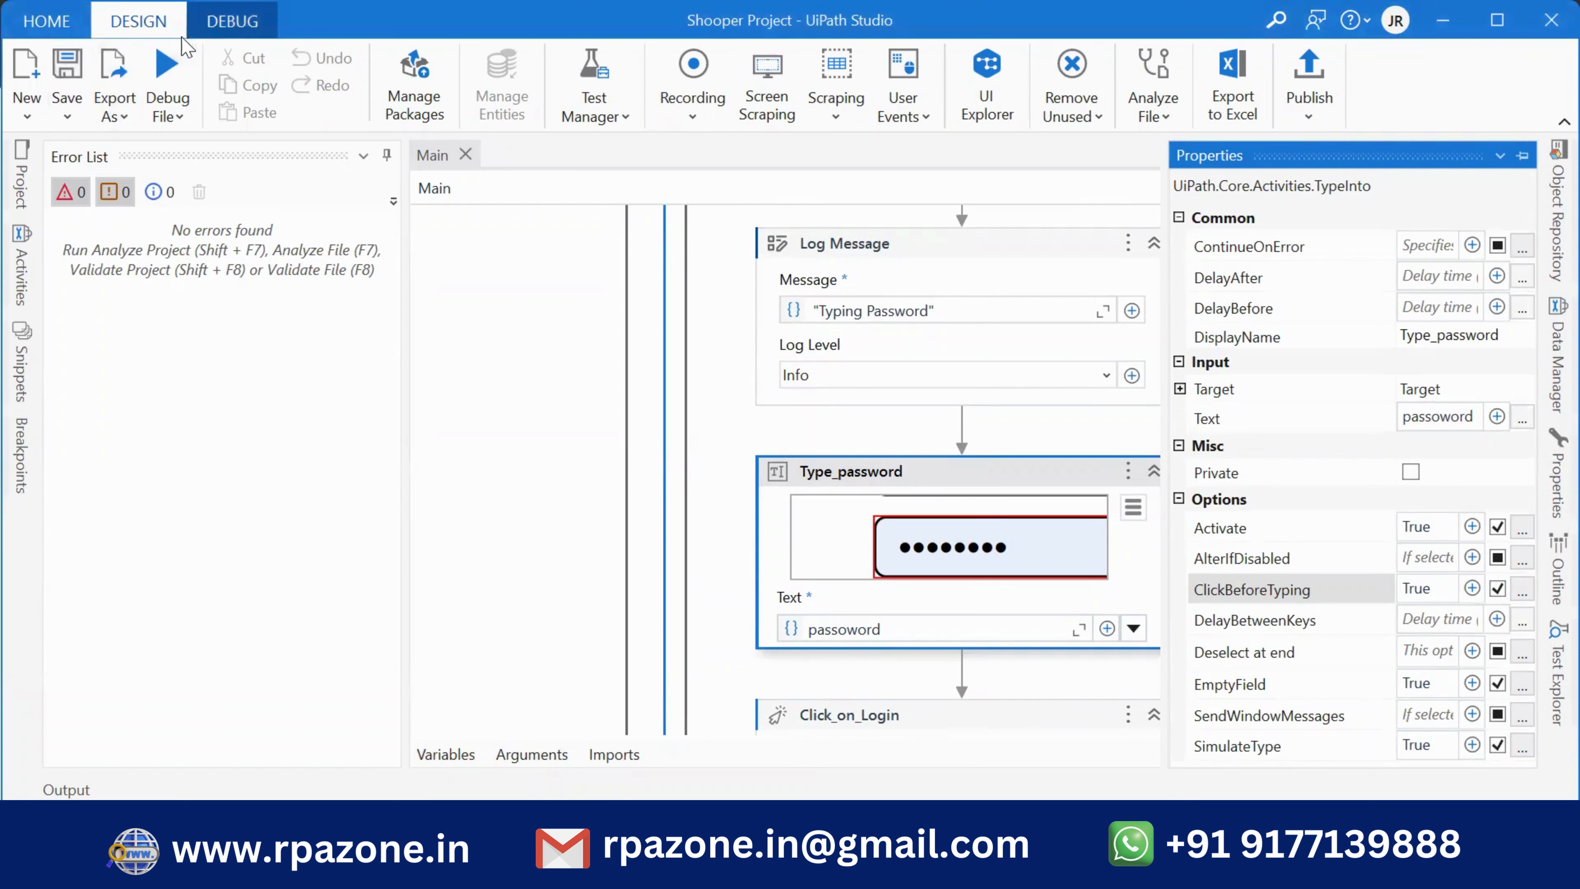
Step: Run the Main file in debug mode and watch the Shopper.com login page that it opens
{"action": "scroll", "coordinate": [616, 389], "scroll_direction": "up", "scroll_amount": 10}
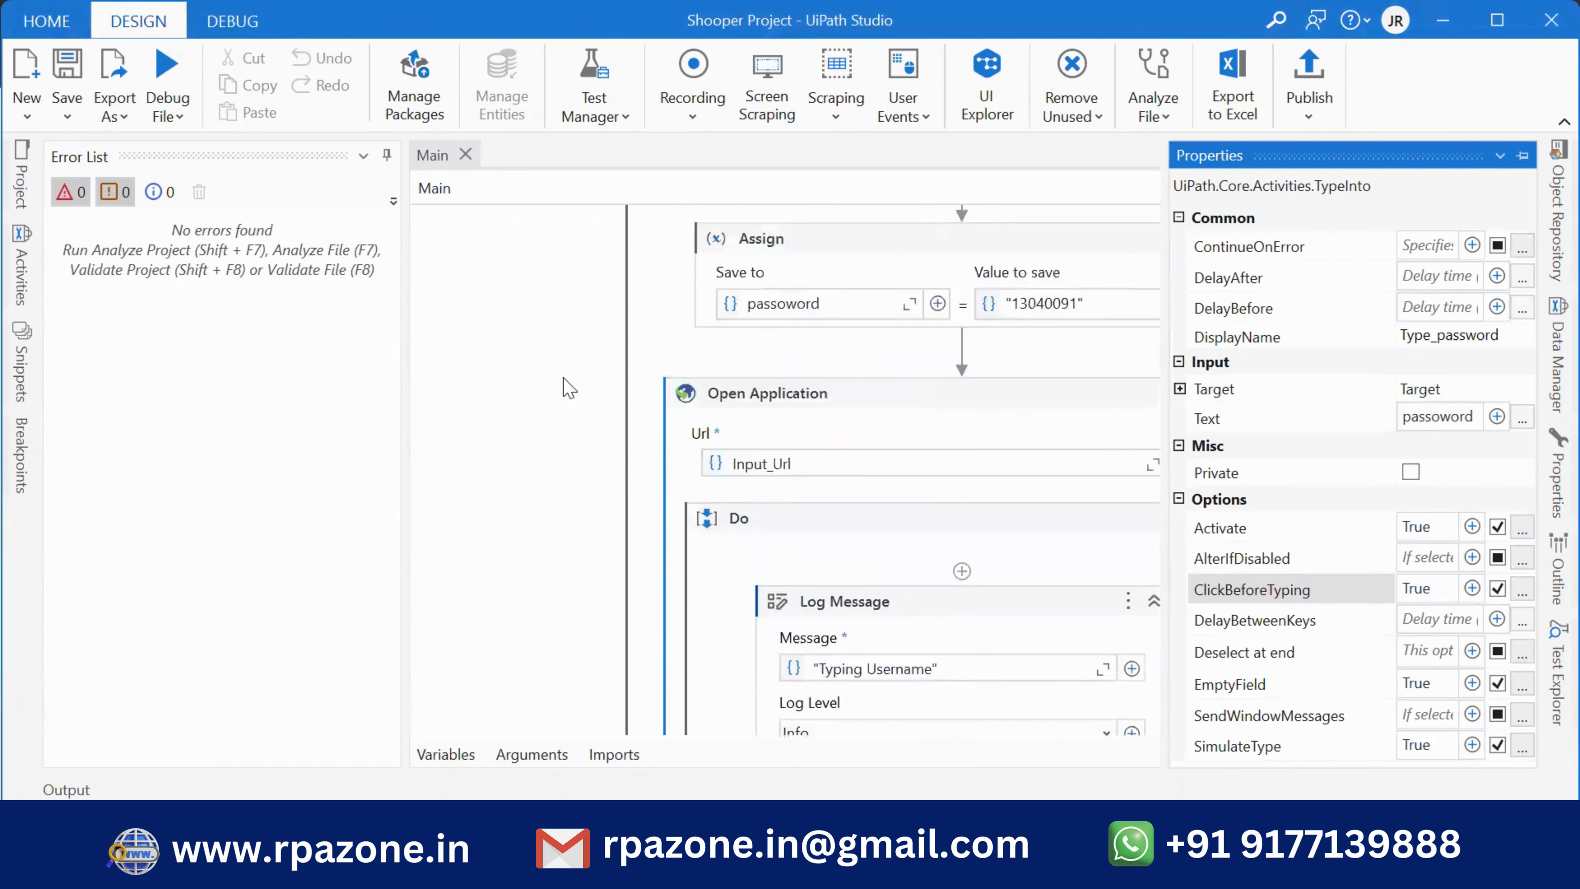
{"action": "left_click", "coordinate": [564, 388]}
{"action": "left_click", "coordinate": [232, 21]}
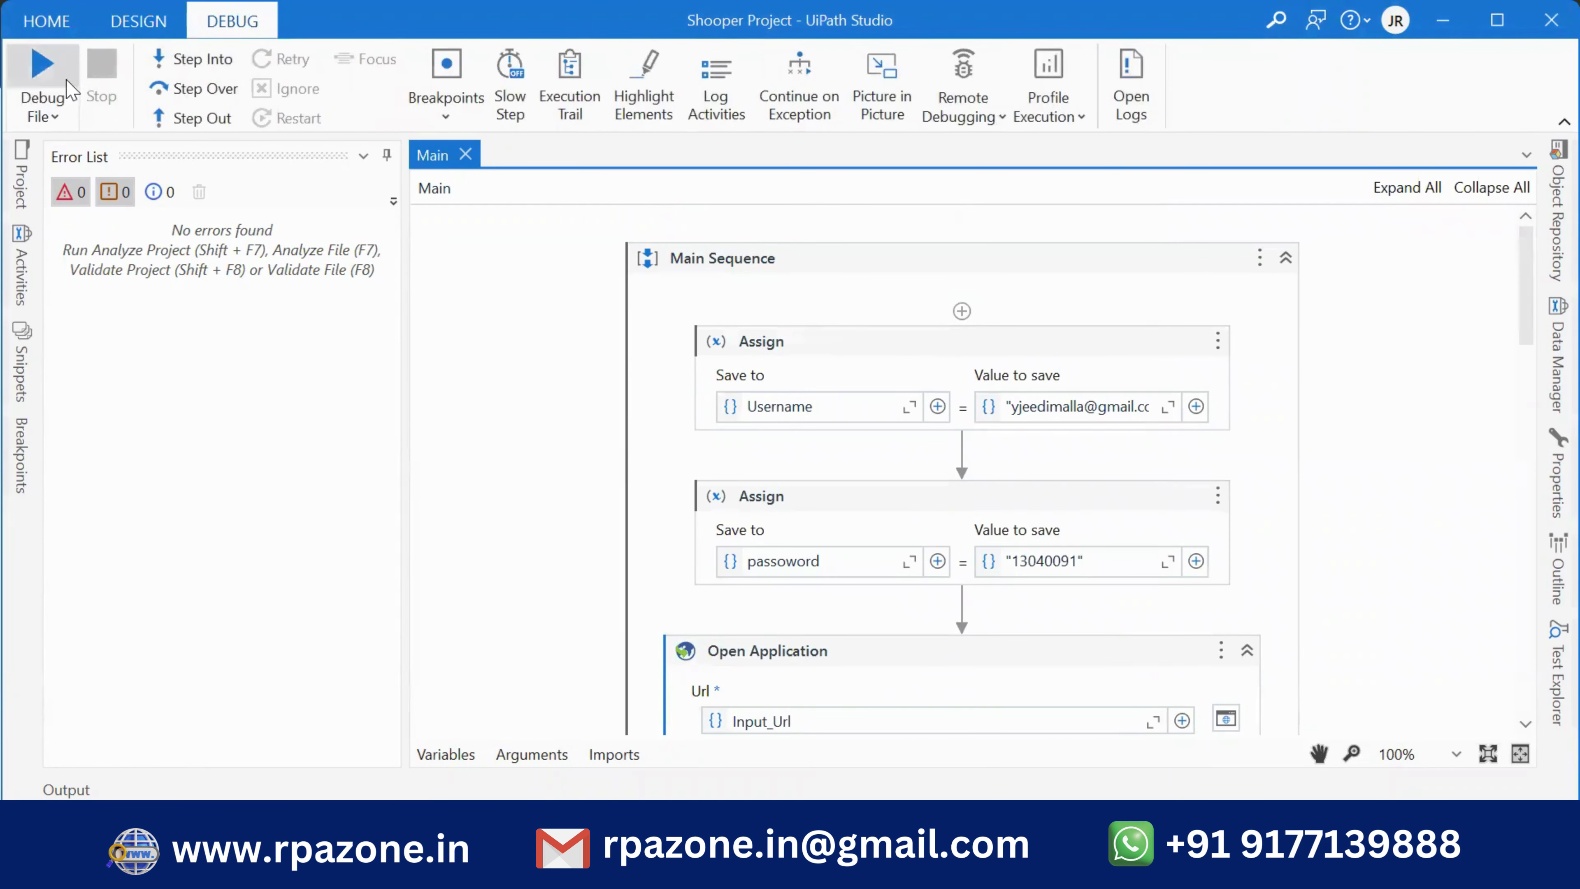
{"action": "left_click", "coordinate": [43, 69]}
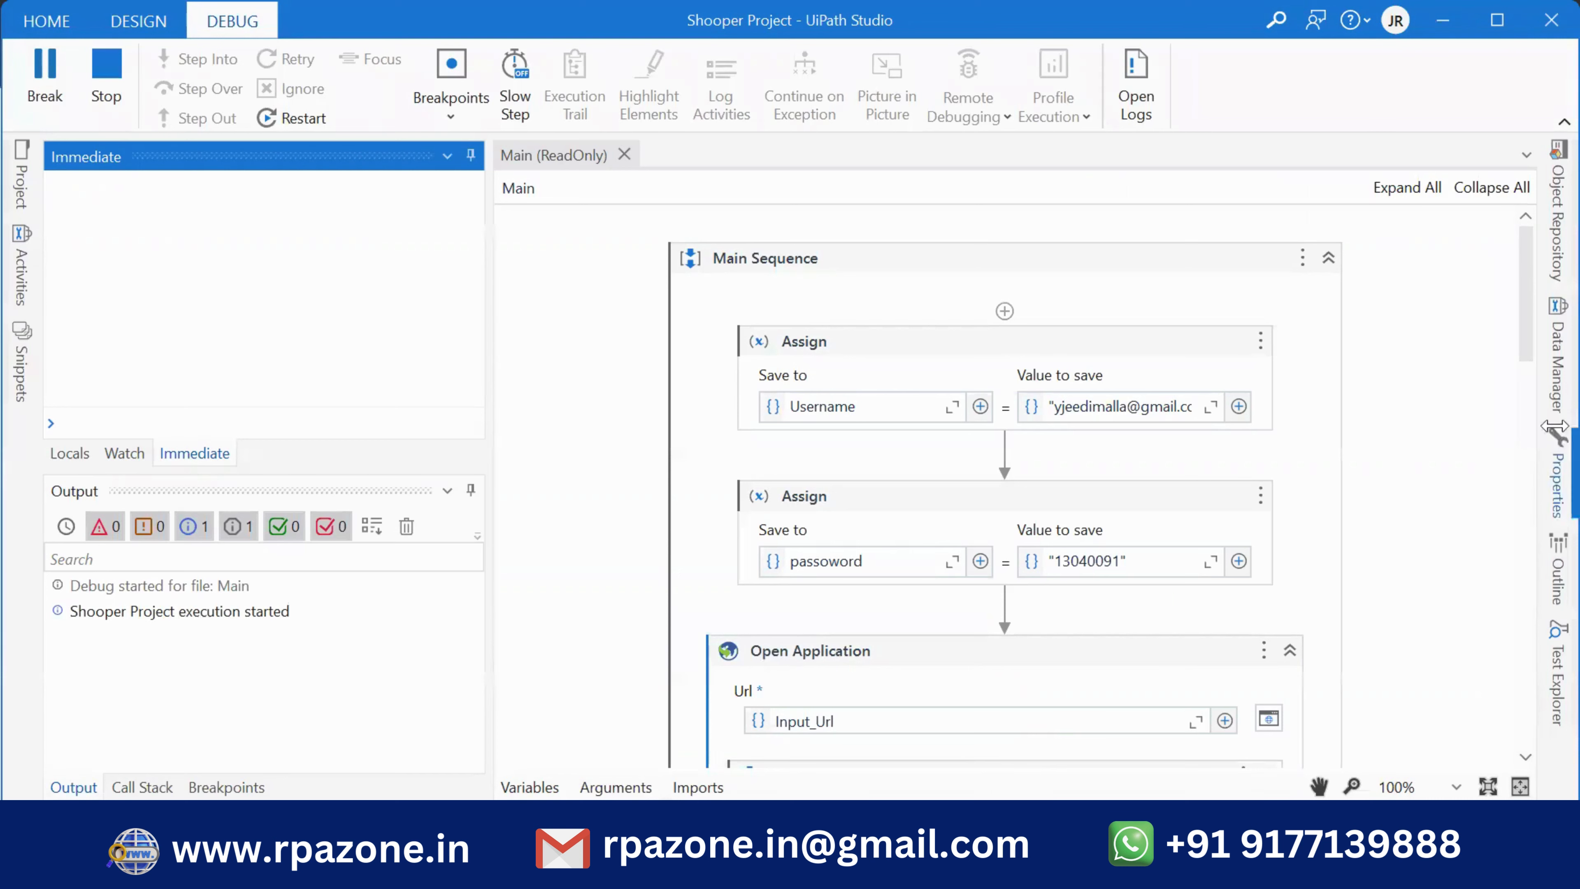
{"action": "left_click_drag", "start_coordinate": [1527, 326], "coordinate": [1541, 203]}
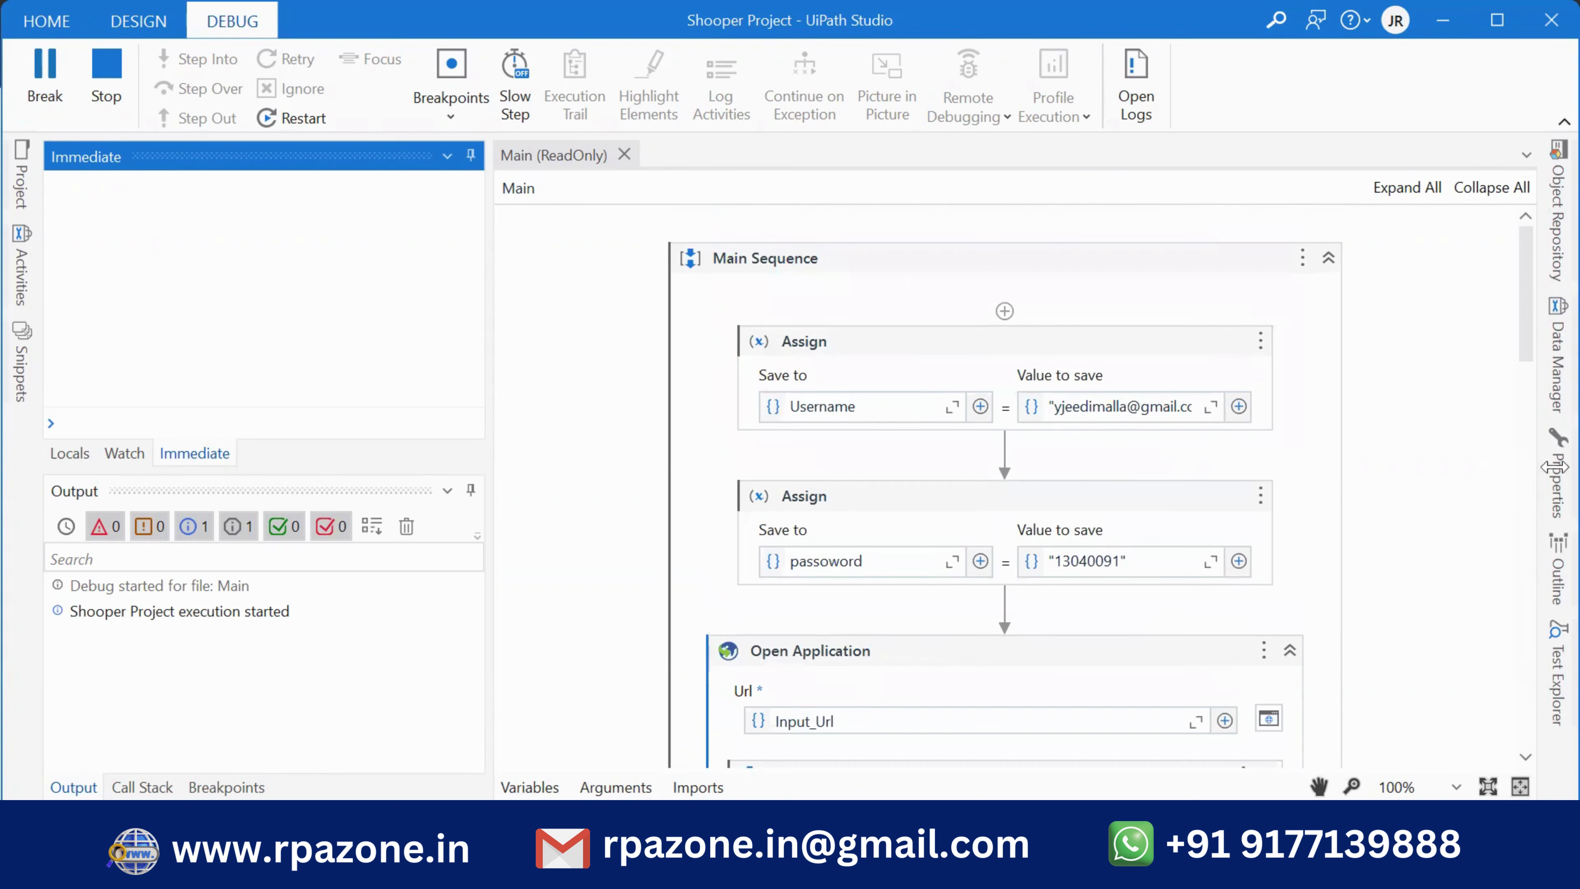
{"action": "left_click_drag", "start_coordinate": [1530, 336], "coordinate": [1535, 445]}
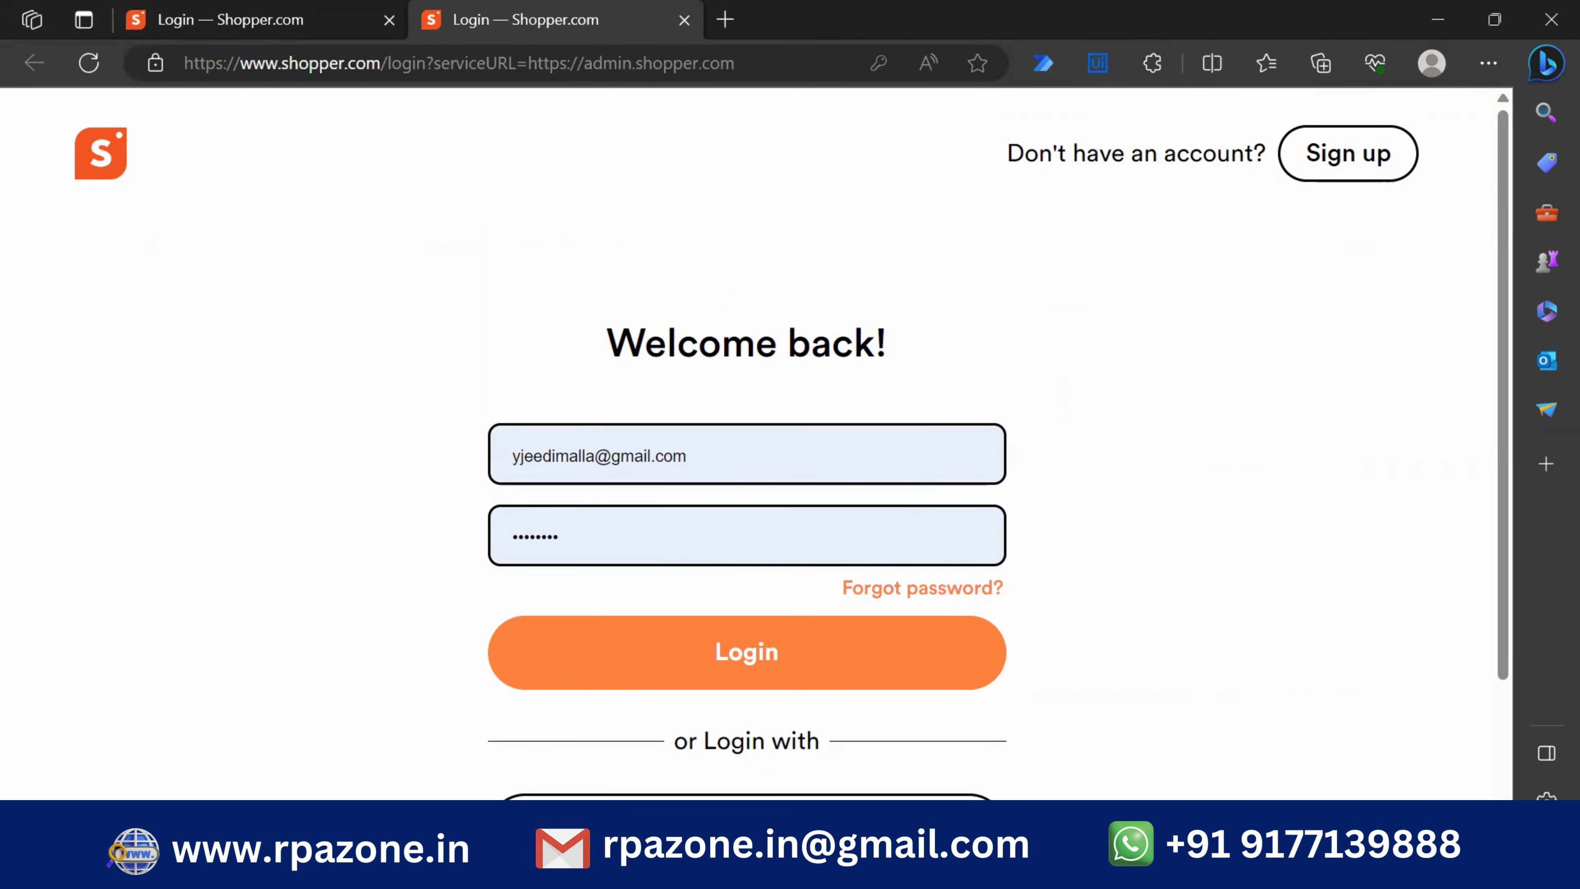
Step: Stop the debug run in UiPath Studio and switch to the Shopper.com login page in Microsoft Edge
{"action": "left_click", "coordinate": [716, 868]}
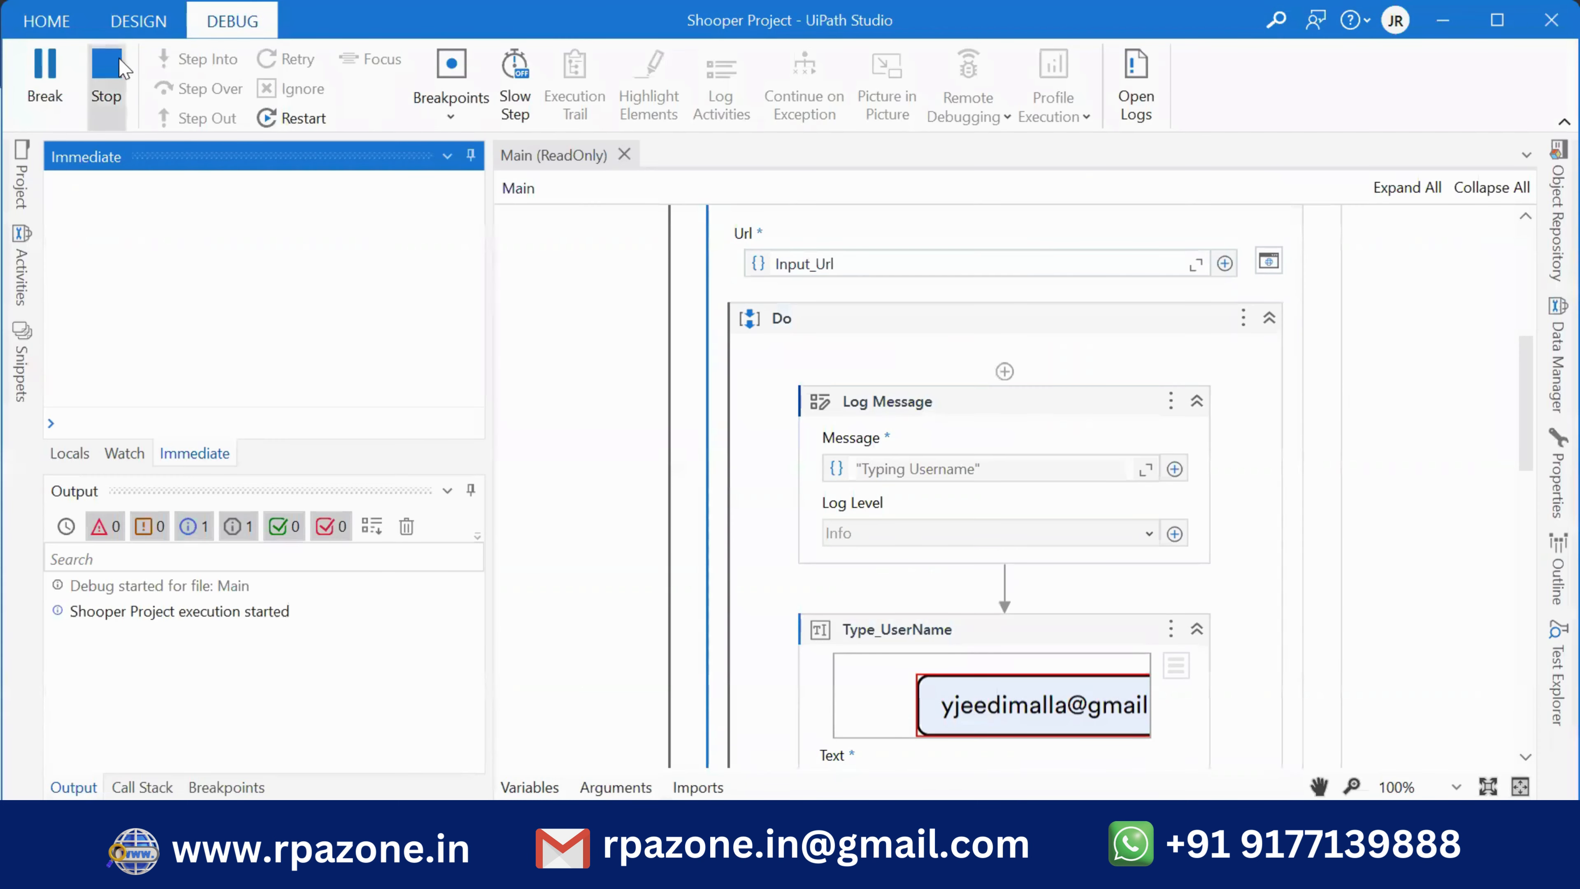
{"action": "left_click", "coordinate": [107, 68]}
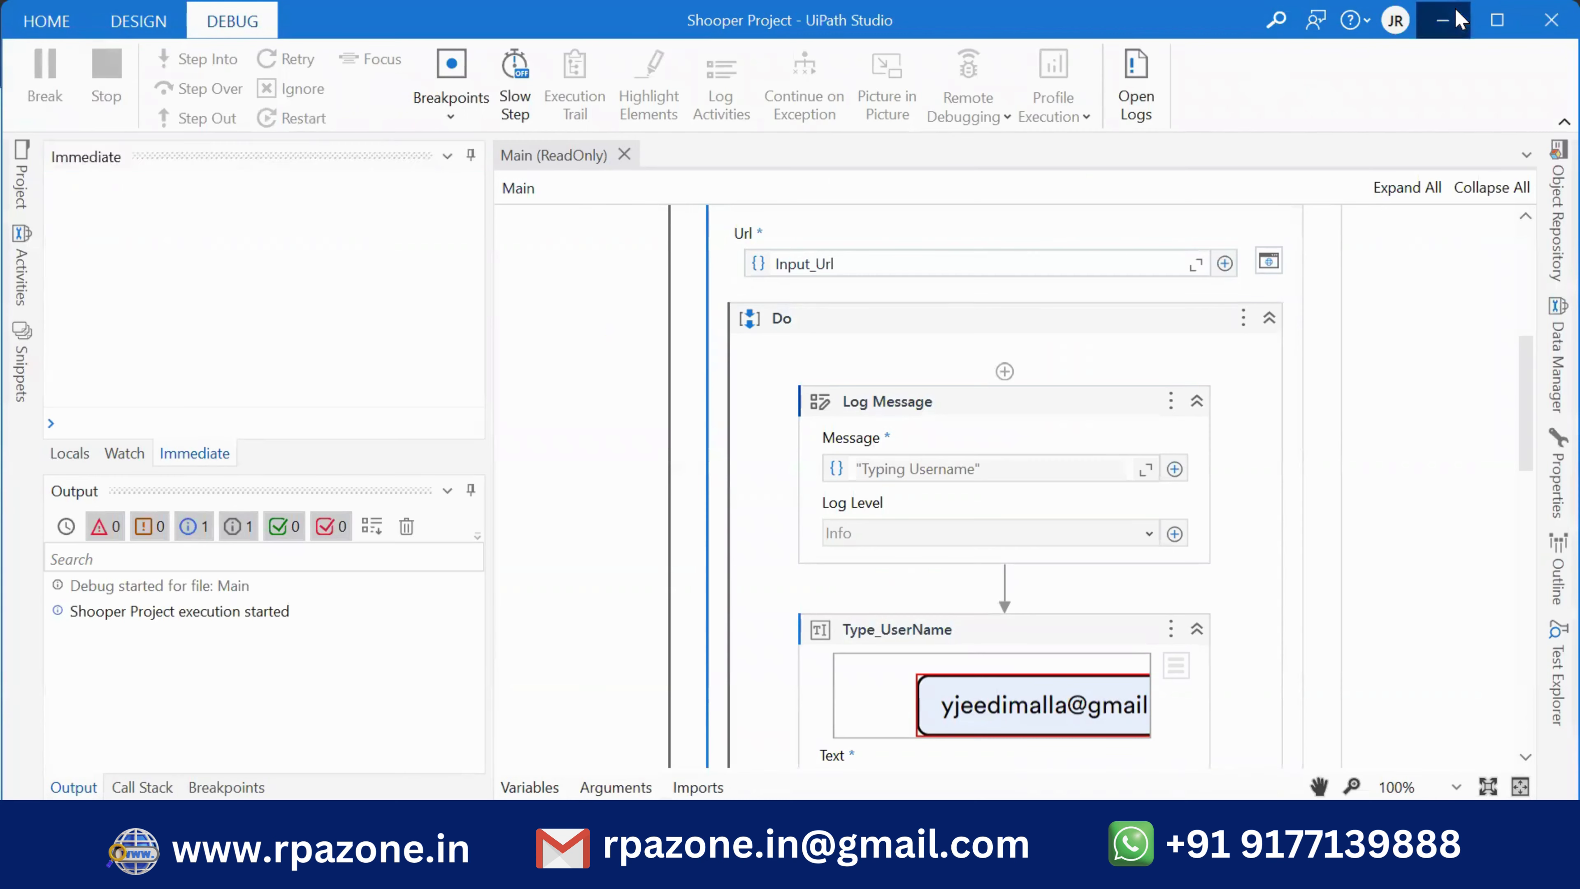
{"action": "left_click", "coordinate": [1458, 19]}
{"action": "left_click", "coordinate": [1099, 64]}
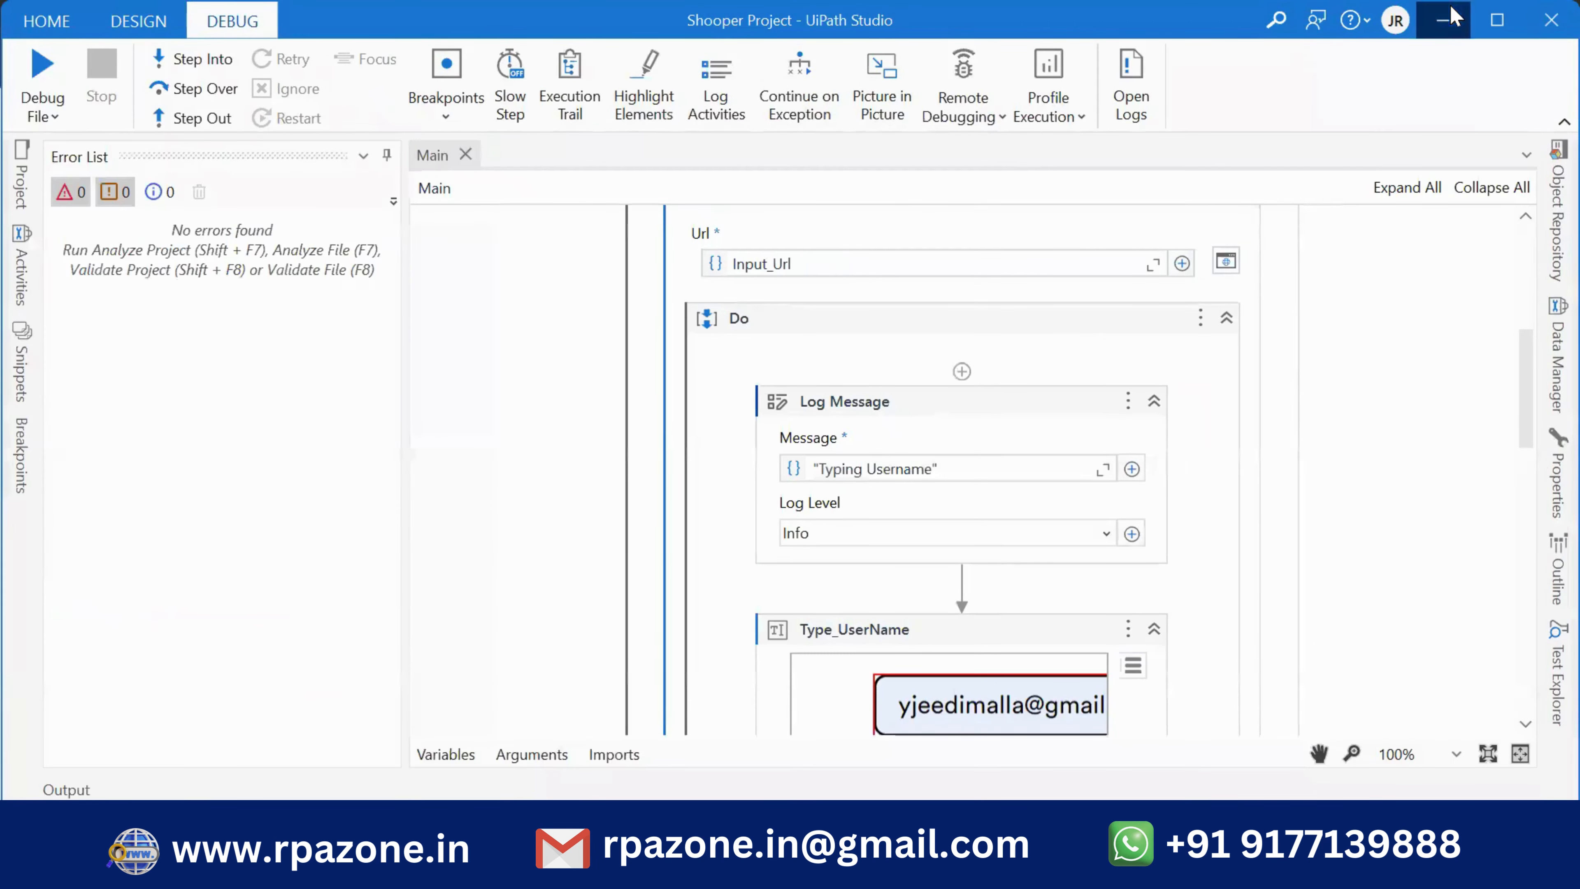
{"action": "left_click", "coordinate": [1453, 17]}
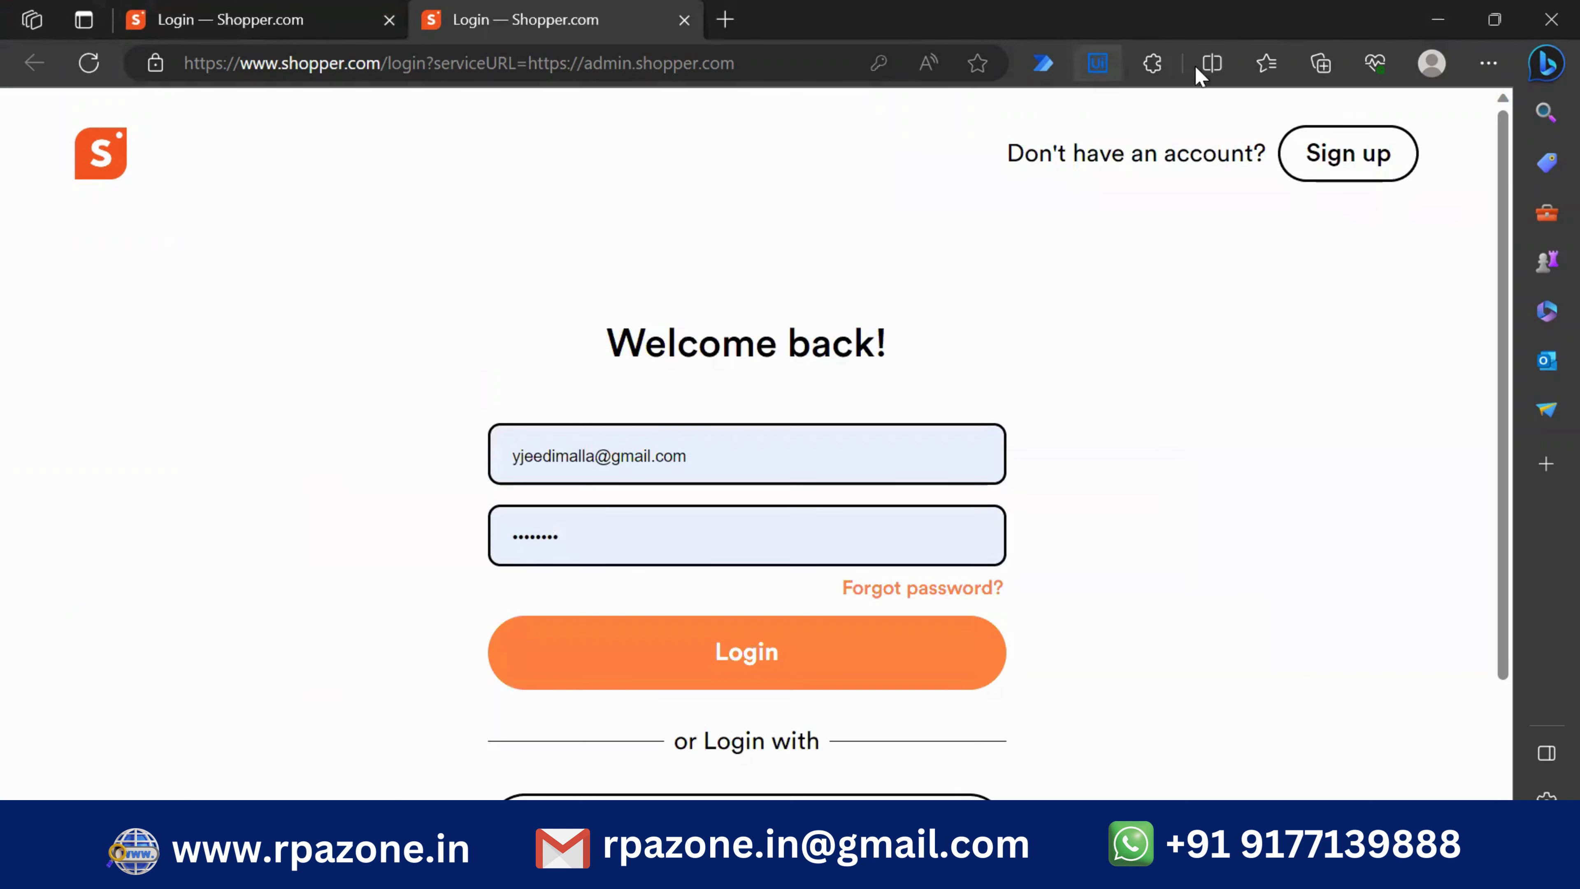
Step: Open the UiPath Browser Automation 23.4 extension's details and enable Allow in InPrivate and Allow access to file URLs
{"action": "left_click", "coordinate": [1153, 63]}
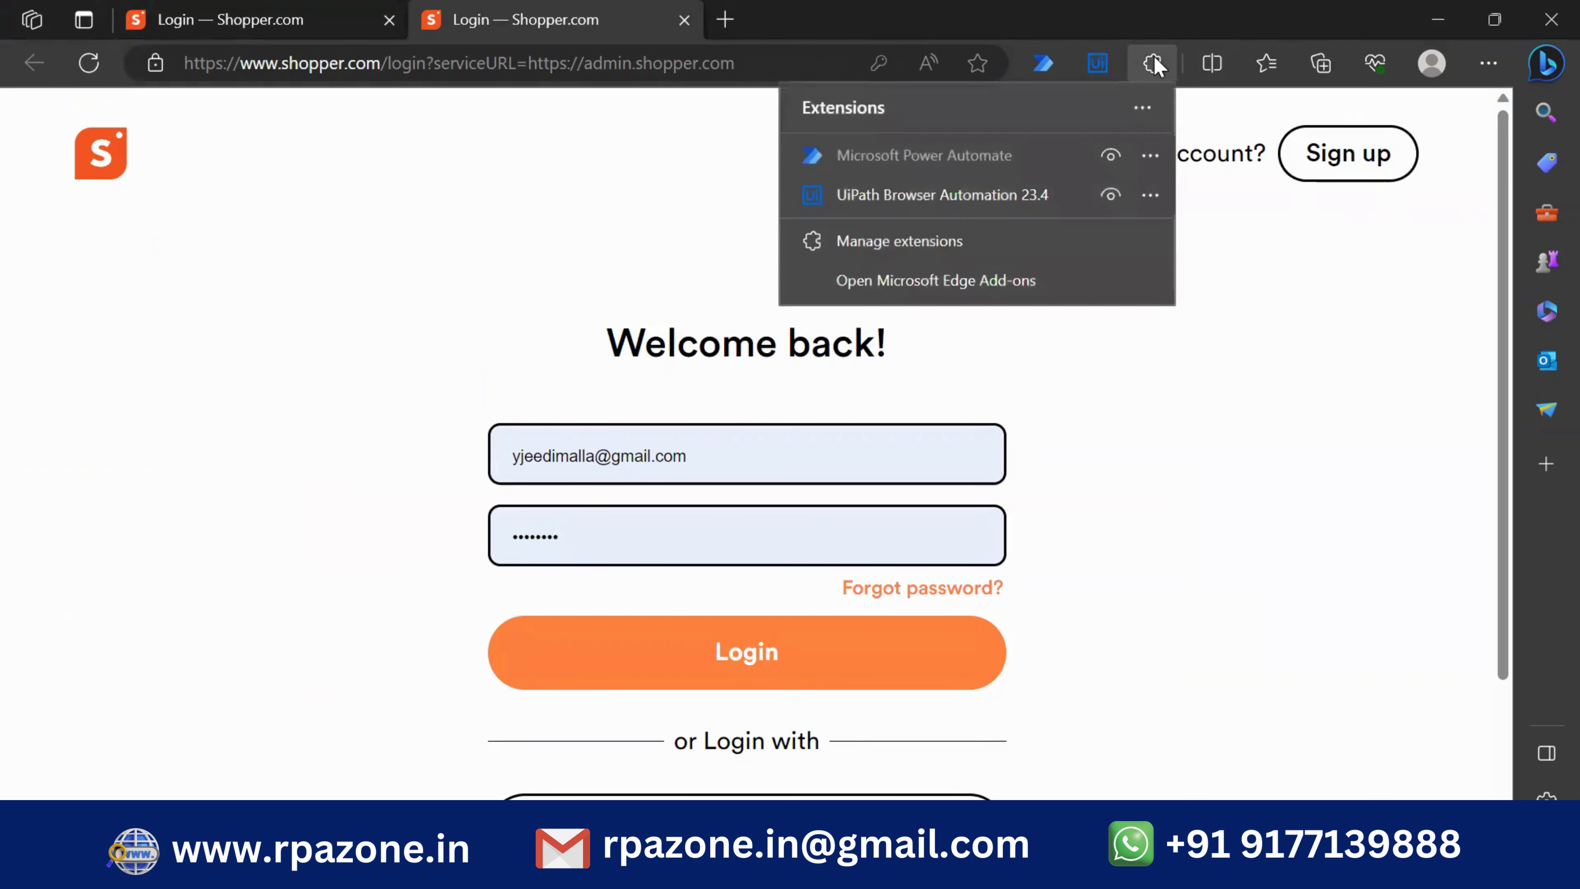
{"action": "left_click", "coordinate": [1150, 195]}
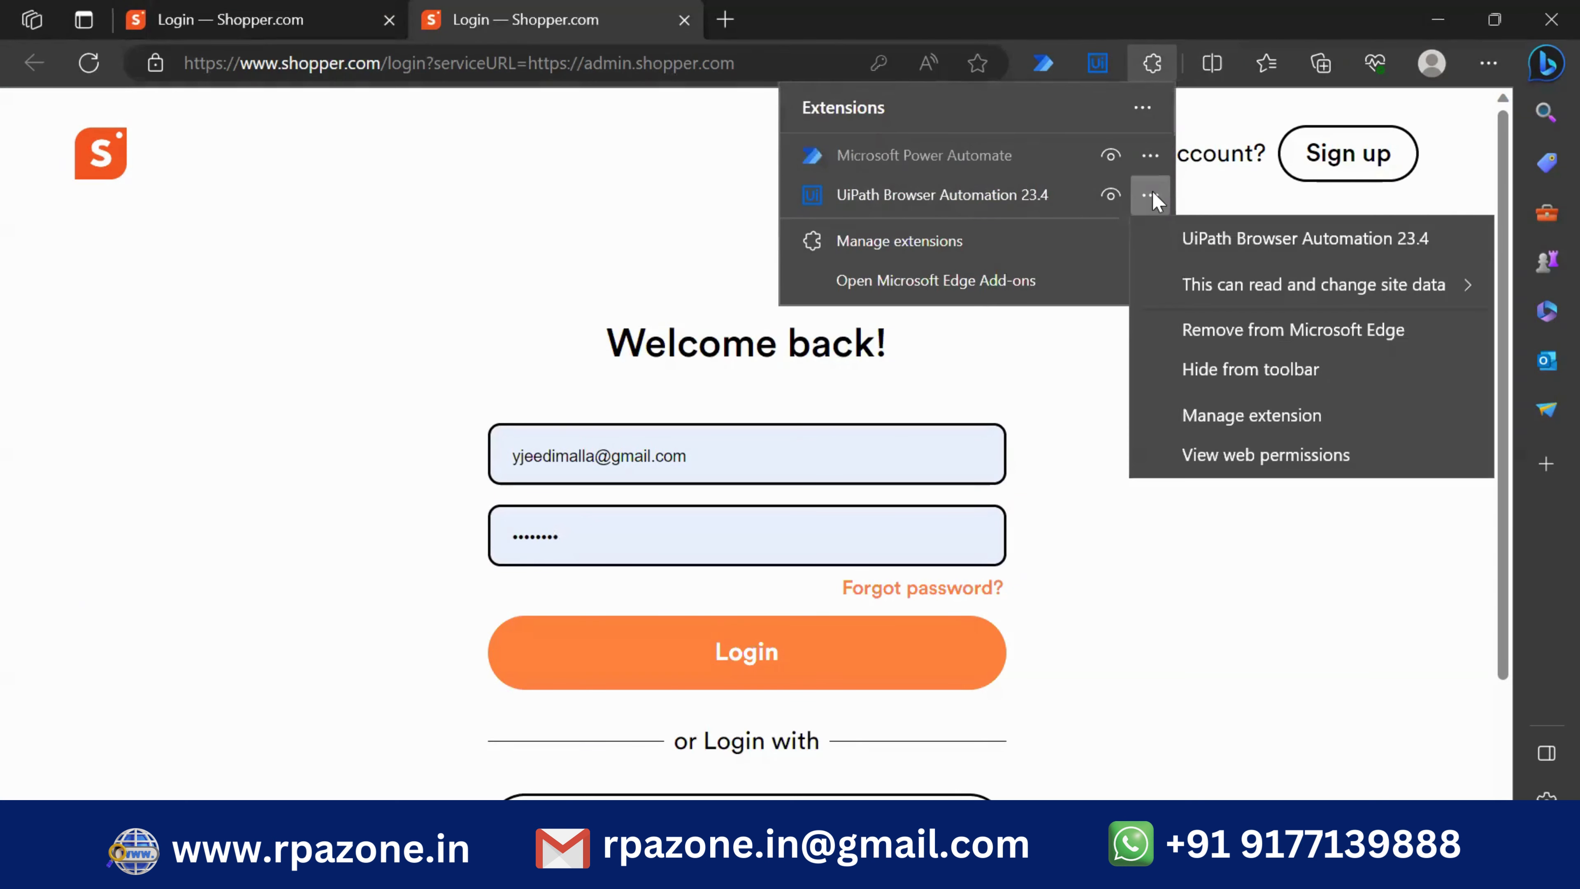
{"action": "left_click", "coordinate": [1238, 415]}
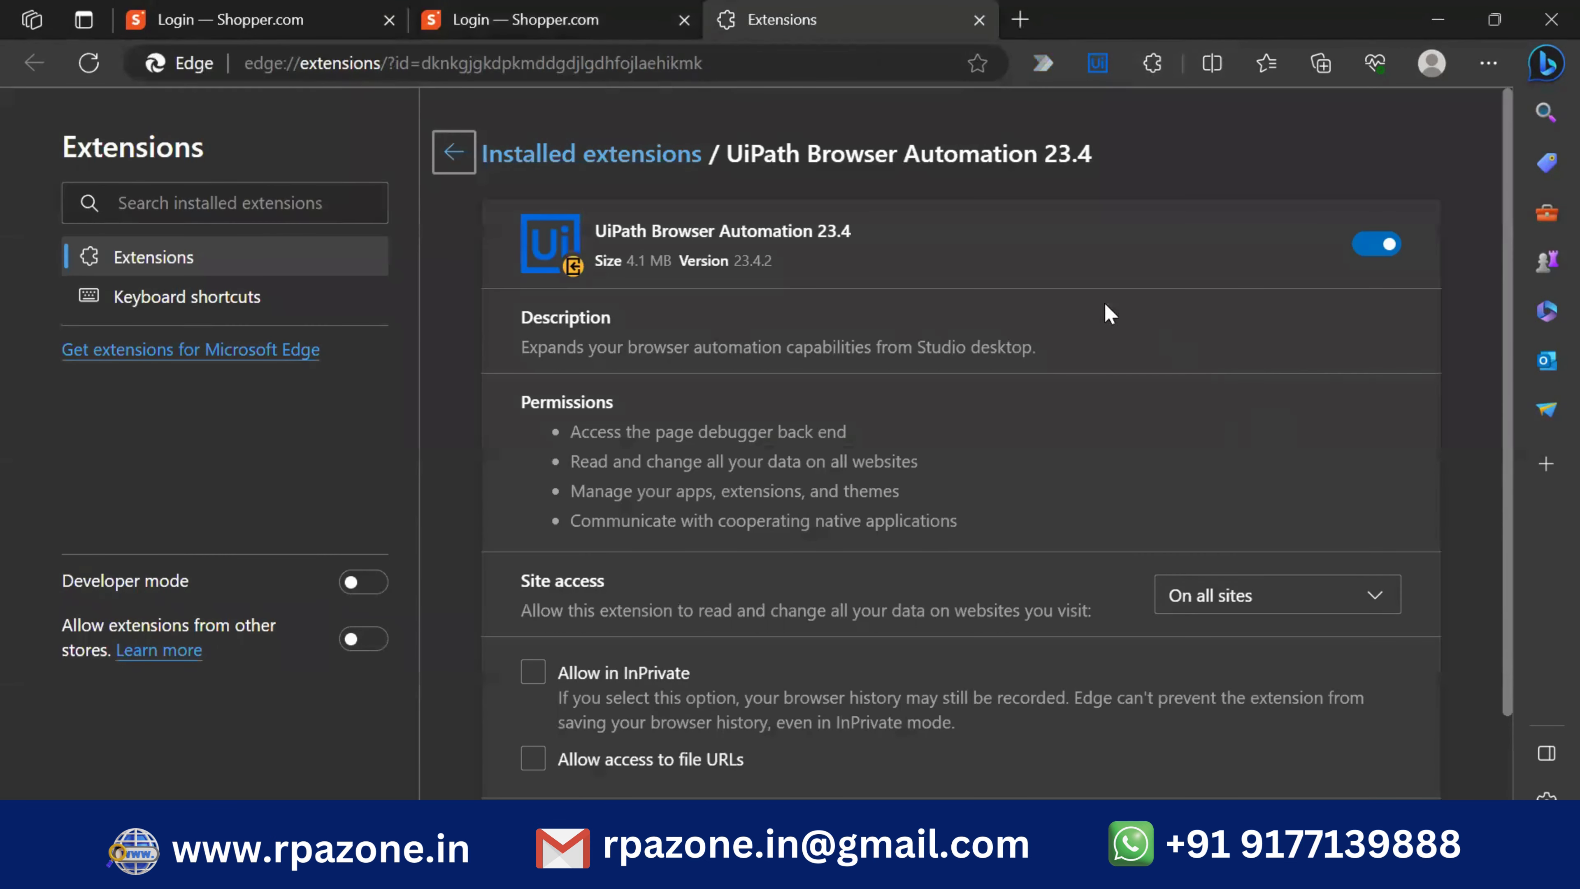
{"action": "scroll", "coordinate": [848, 518], "scroll_direction": "down", "scroll_amount": 3}
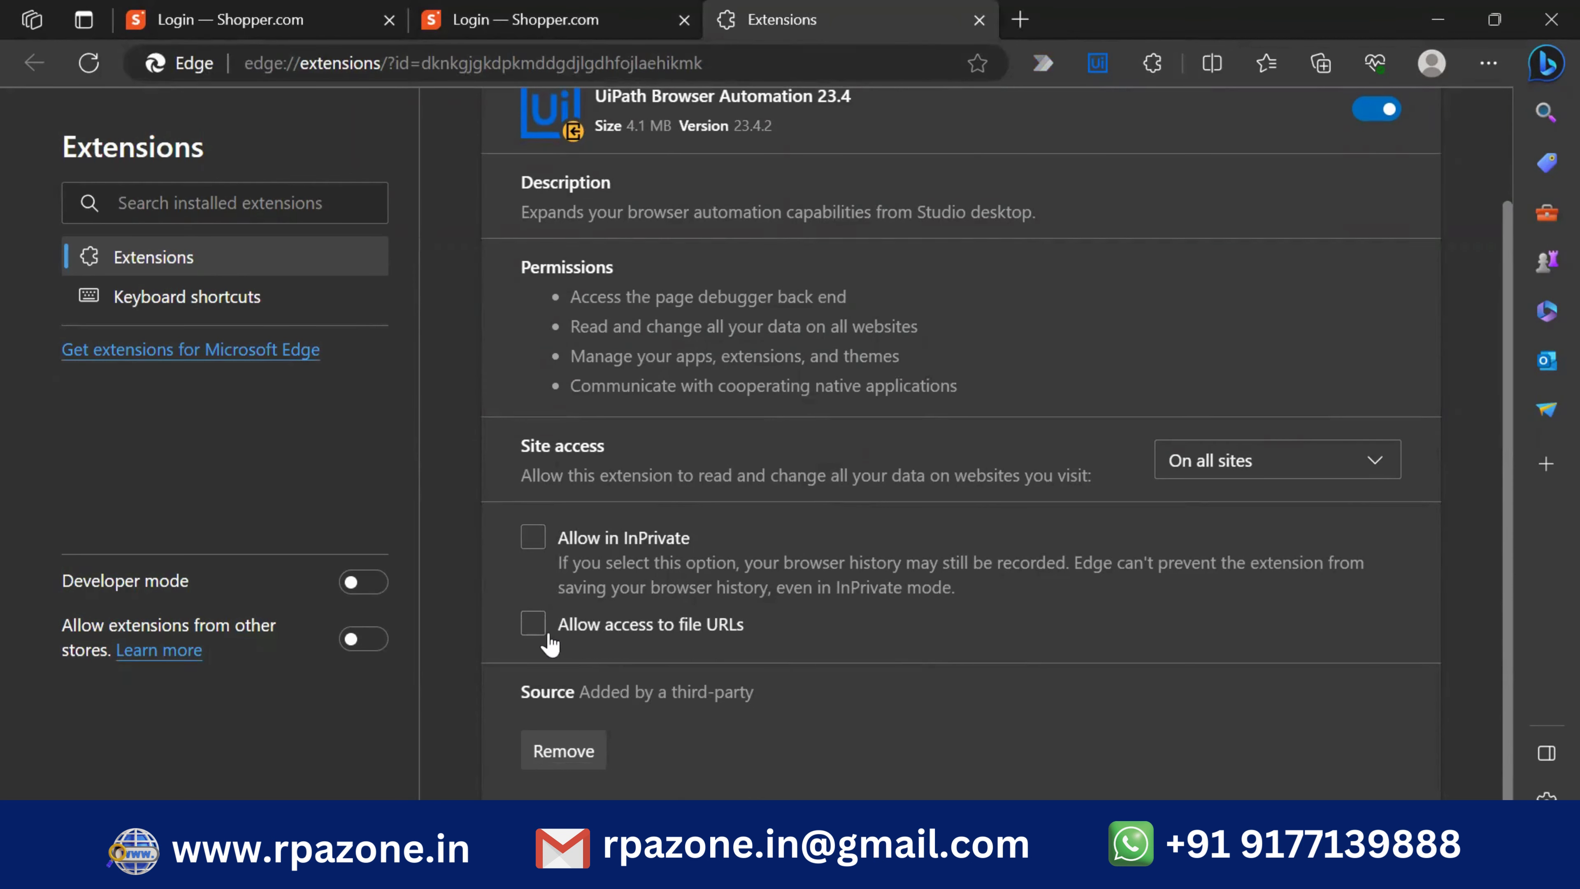
{"action": "left_click", "coordinate": [534, 624]}
{"action": "left_click", "coordinate": [539, 557]}
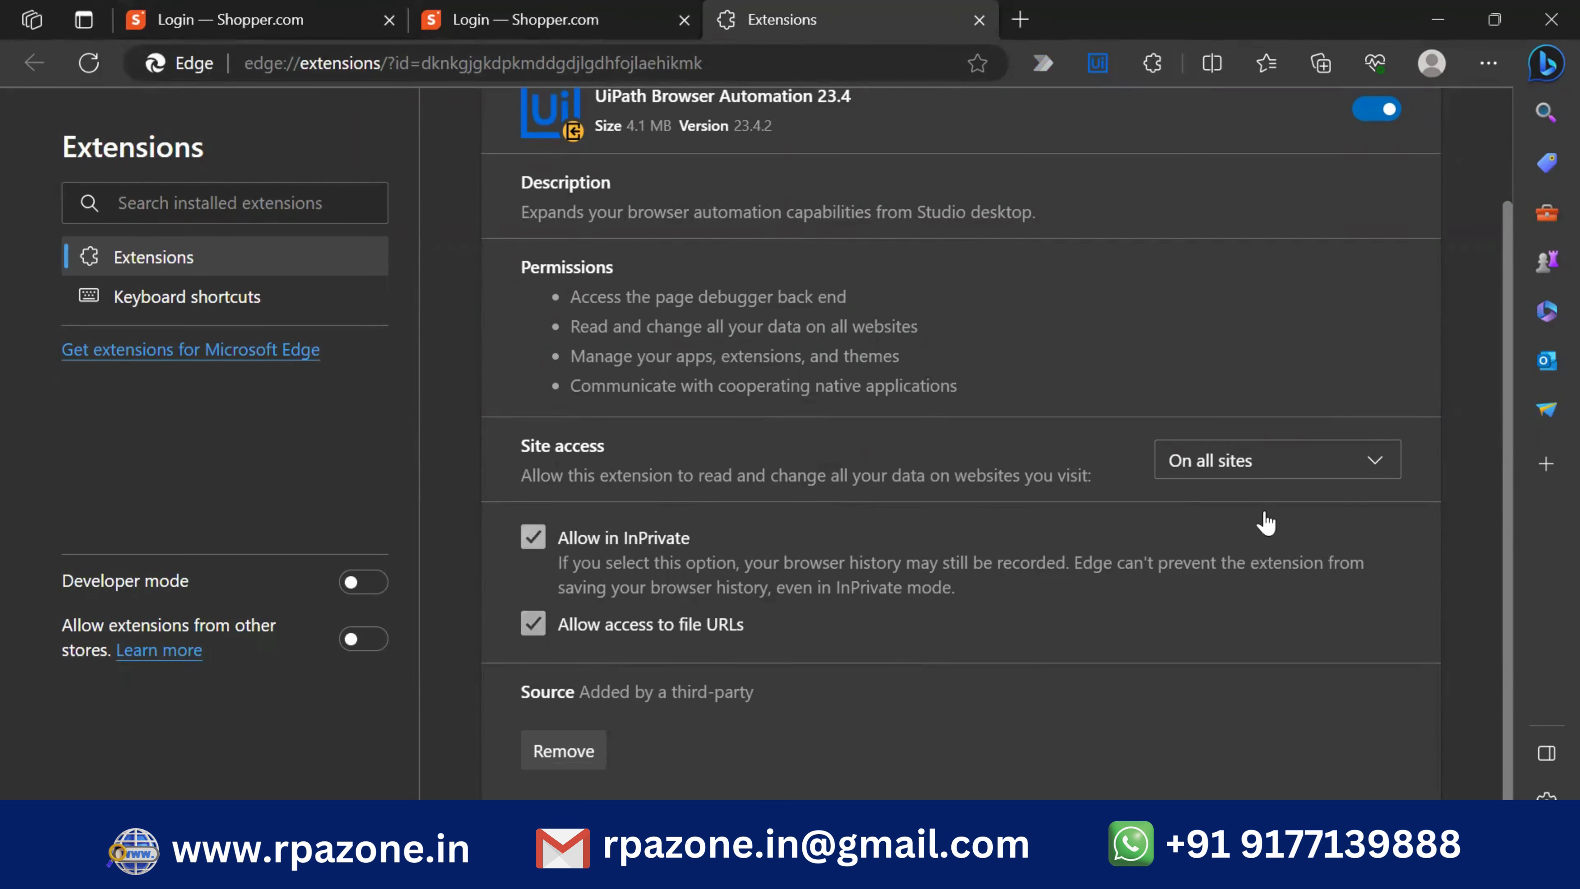
Step: Review the extension's settings and select On all sites for its site access
{"action": "scroll", "coordinate": [893, 501], "scroll_direction": "up", "scroll_amount": 3}
{"action": "scroll", "coordinate": [894, 501], "scroll_direction": "down", "scroll_amount": 3}
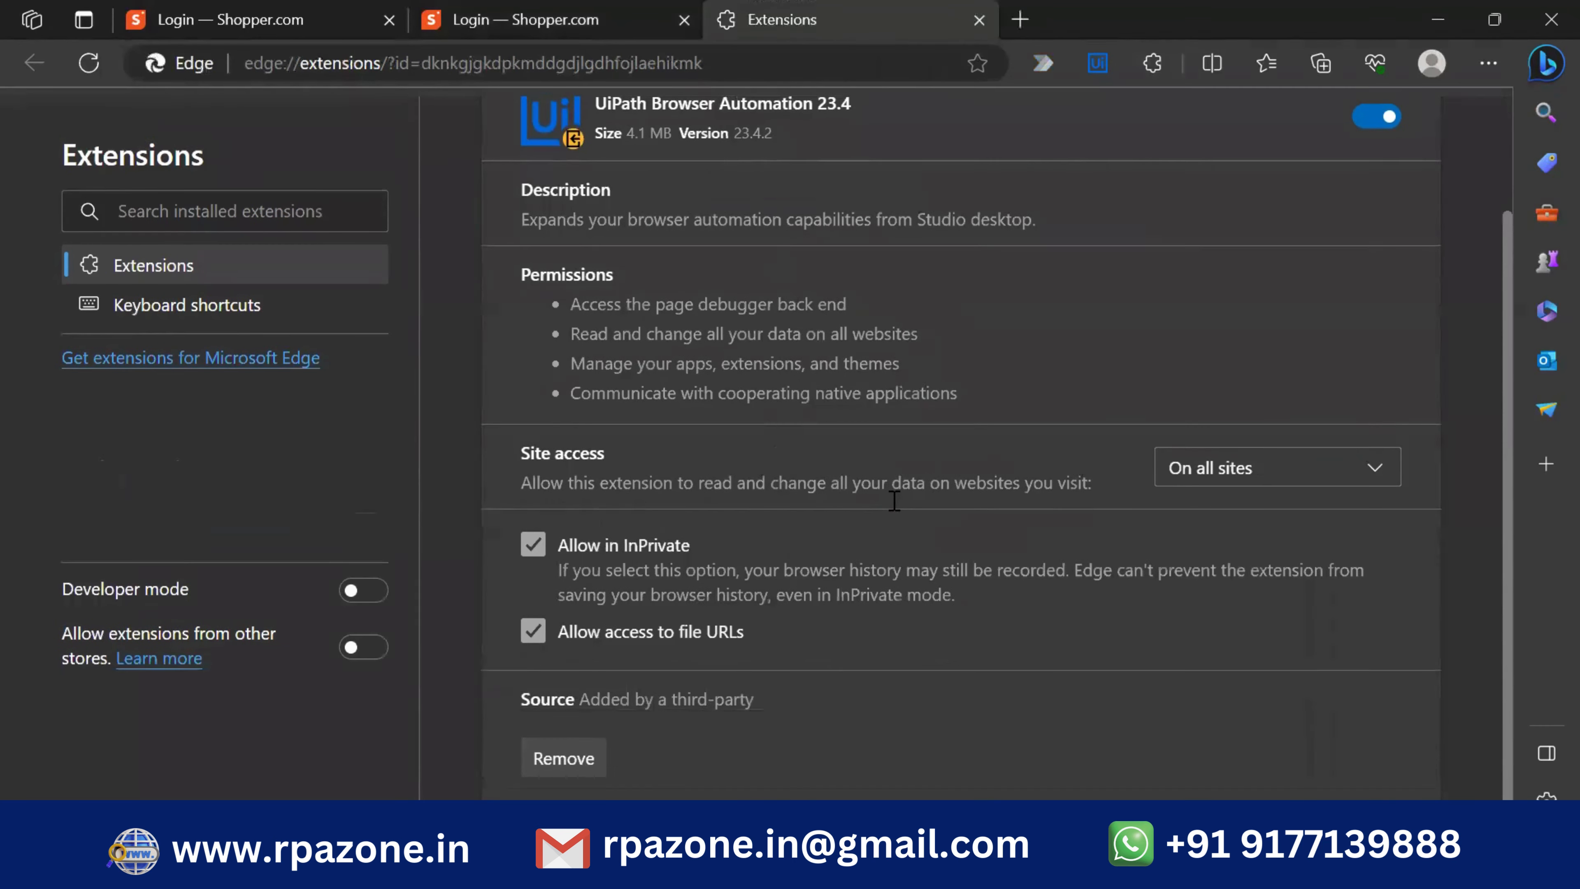
{"action": "left_click", "coordinate": [1283, 463]}
{"action": "left_click", "coordinate": [1283, 465]}
{"action": "left_click", "coordinate": [1283, 464]}
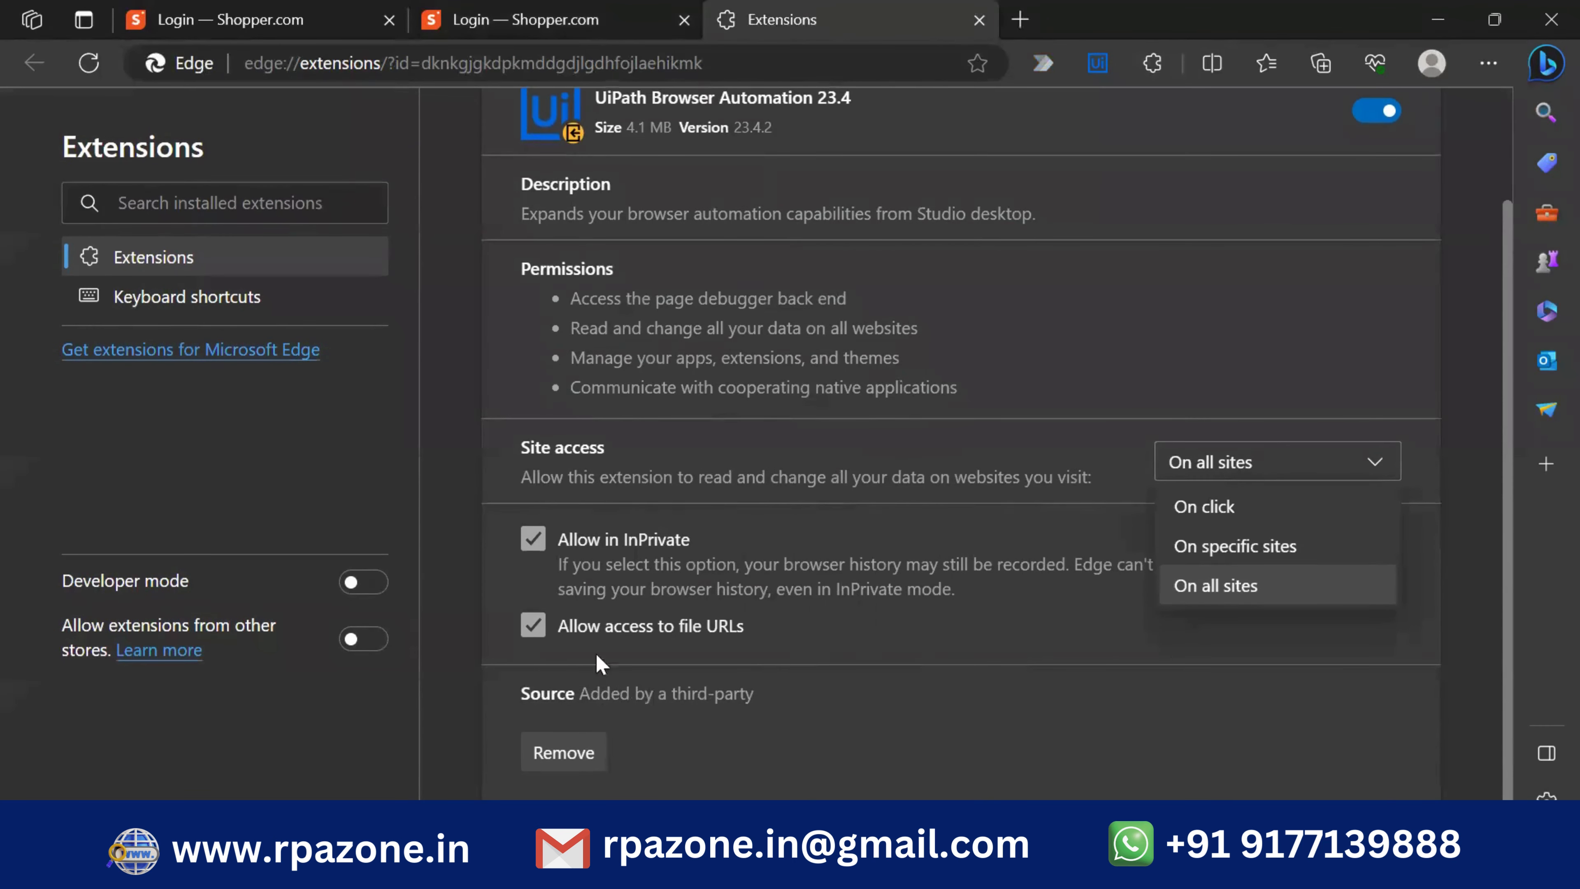
{"action": "left_click", "coordinate": [1210, 588]}
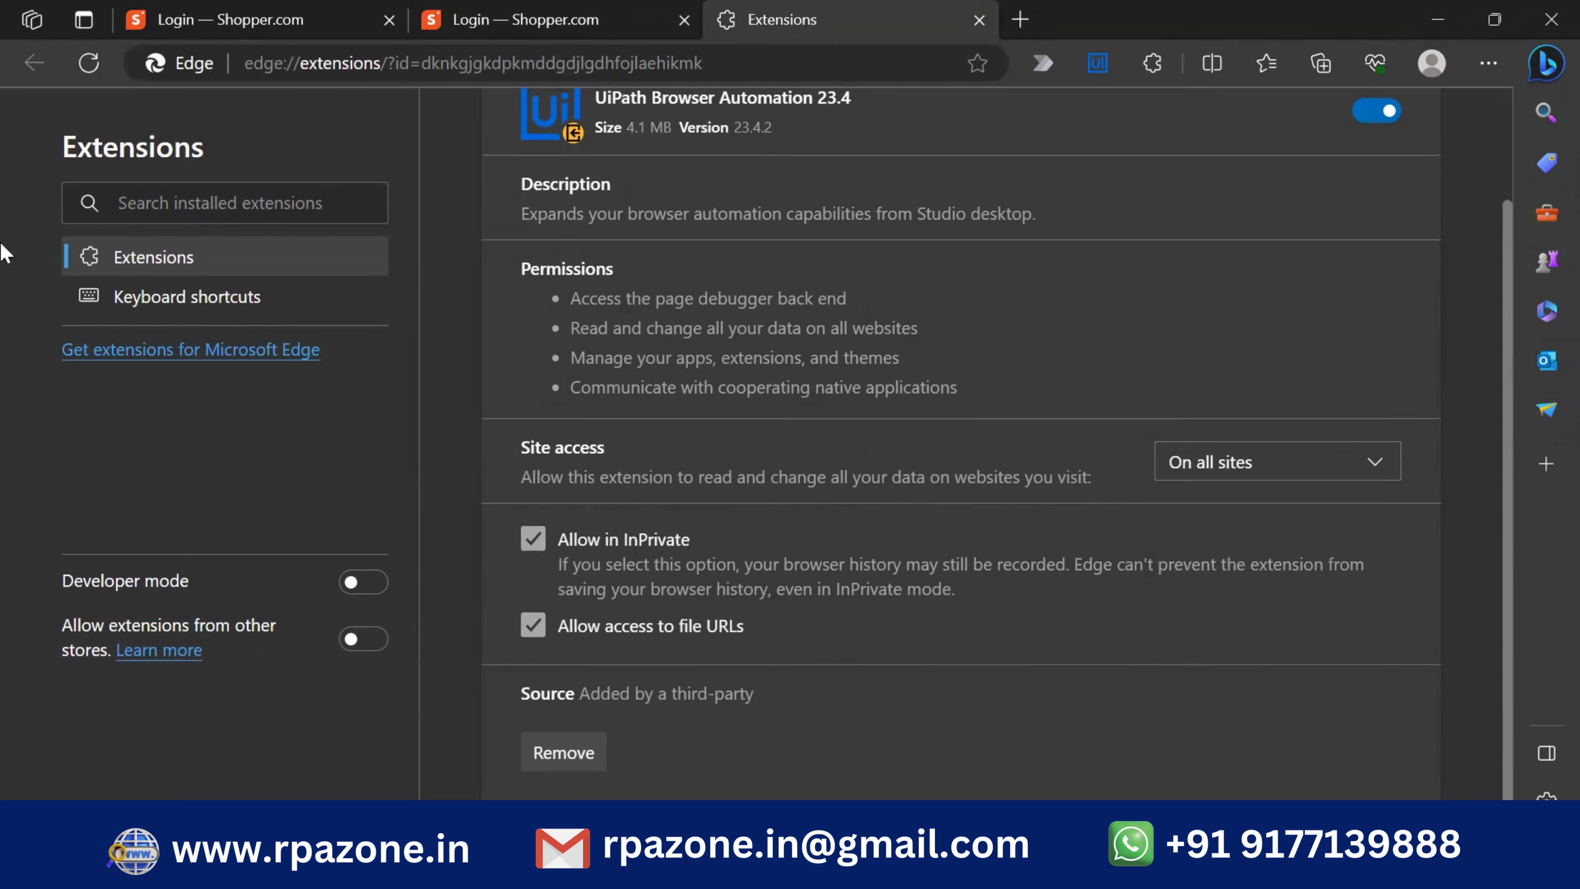
{"action": "scroll", "coordinate": [961, 435], "scroll_direction": "up", "scroll_amount": 2}
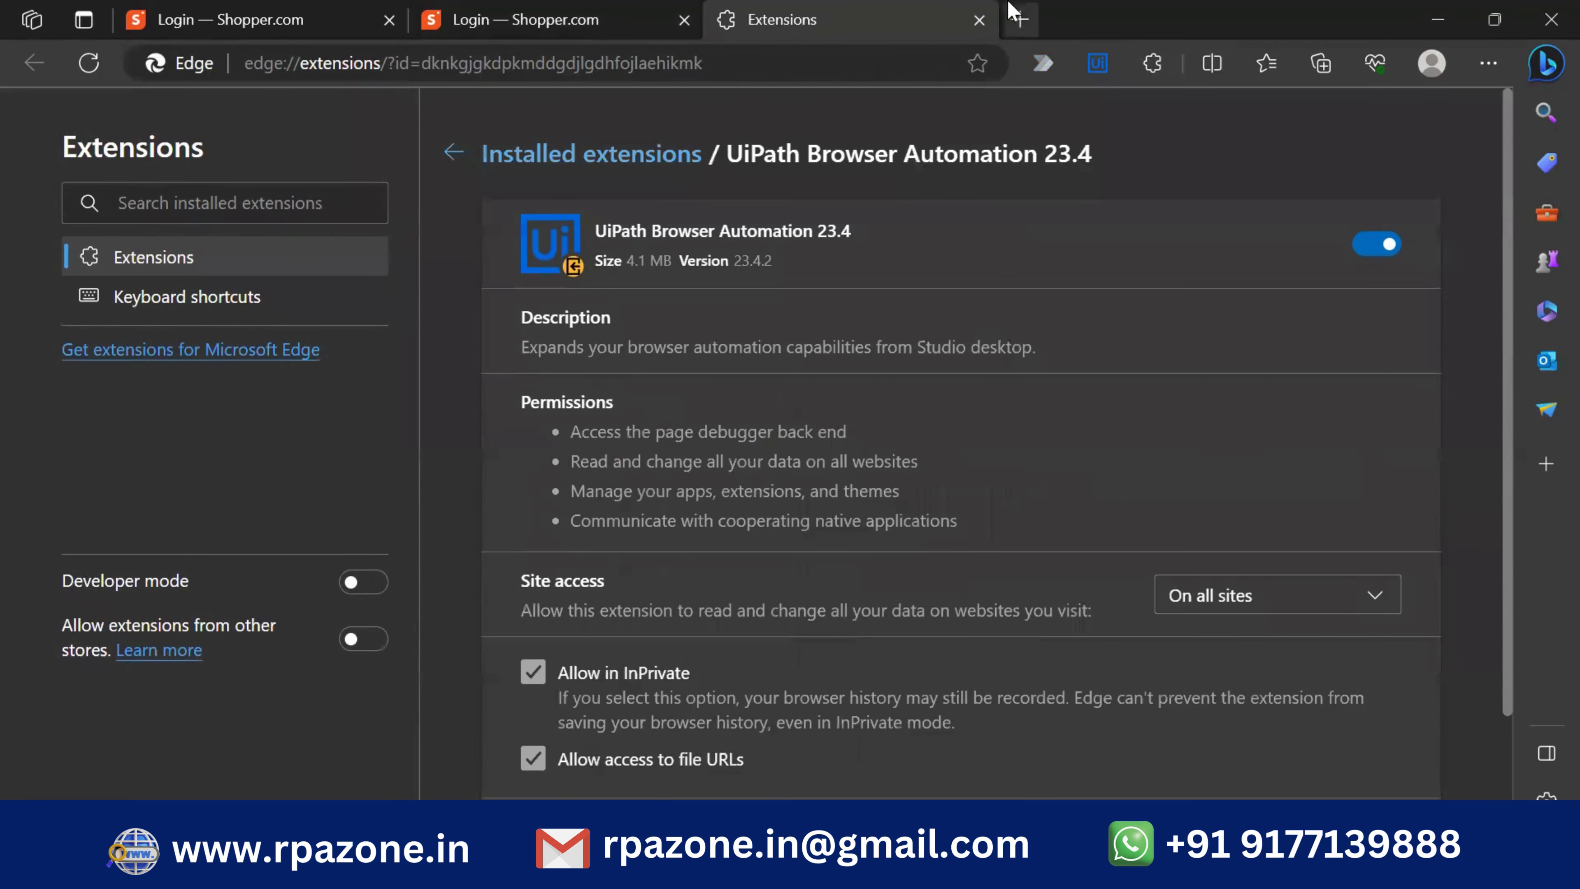
Step: Close the Extensions page and both Shopper.com login pages in the browser
{"action": "left_click", "coordinate": [978, 20]}
{"action": "left_click", "coordinate": [685, 20]}
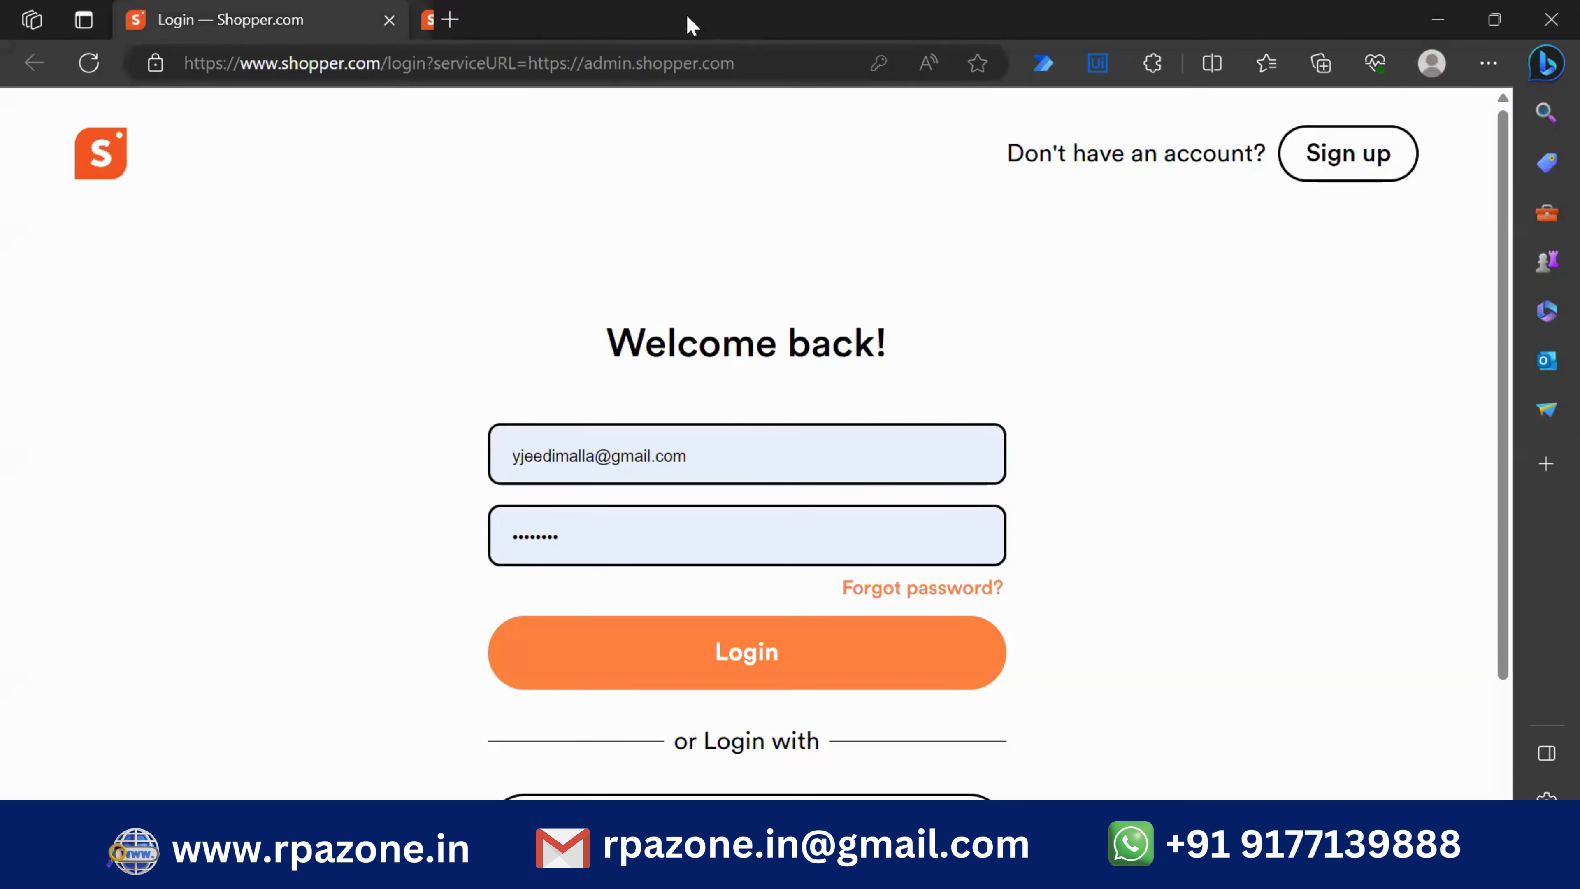
{"action": "left_click", "coordinate": [385, 21]}
Step: Switch back to UiPath Studio, run the Main file in debug mode again, and check the login page in Edge
{"action": "left_click", "coordinate": [808, 868]}
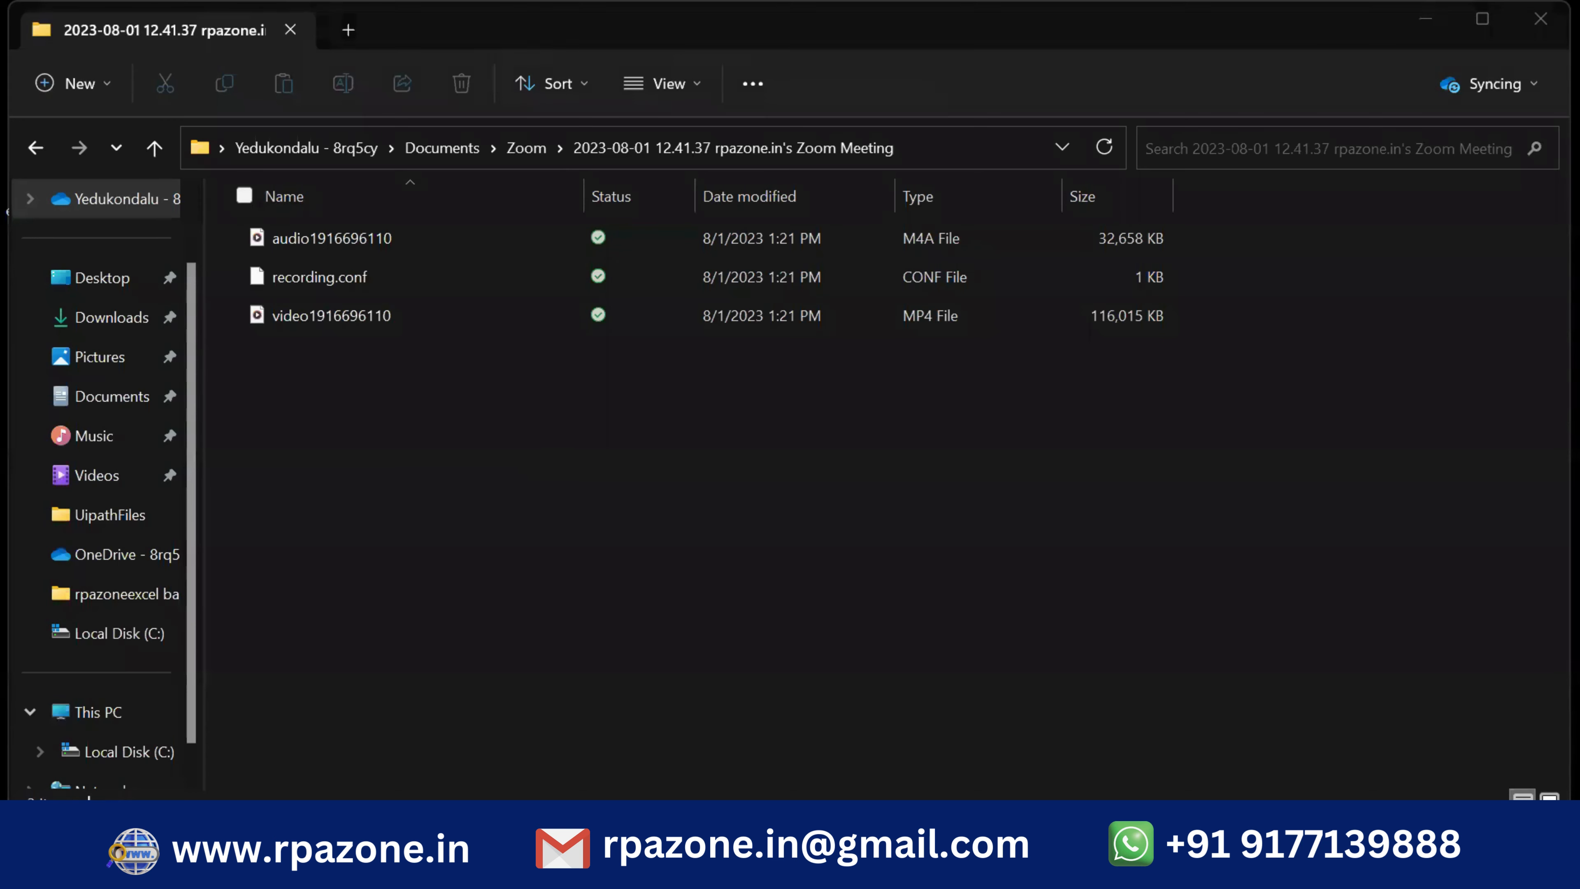
{"action": "left_click", "coordinate": [134, 22]}
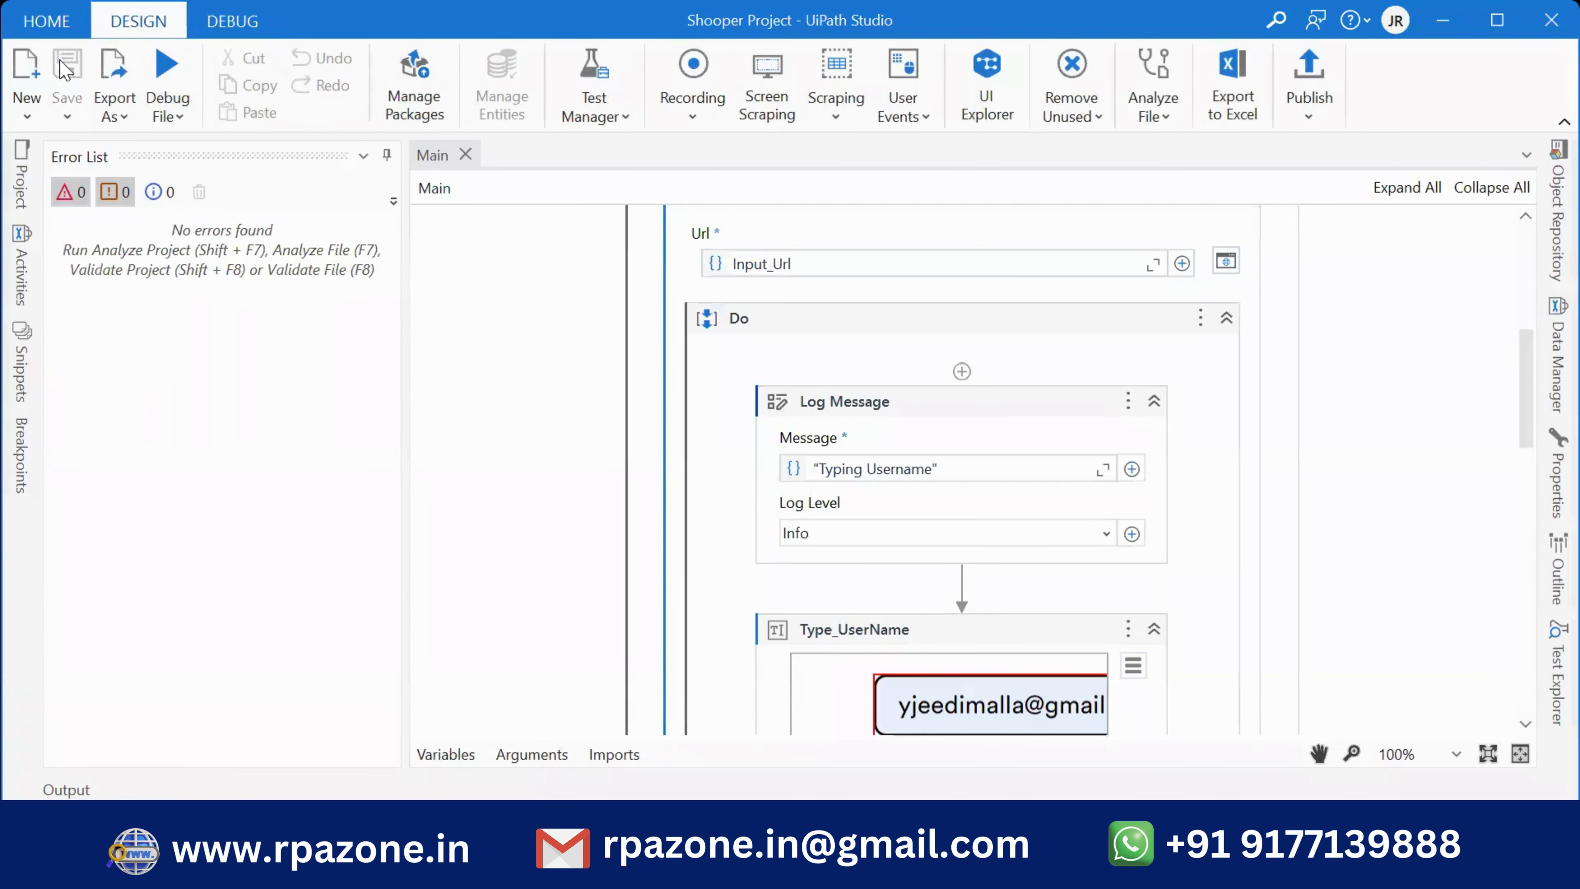
{"action": "left_click", "coordinate": [232, 20]}
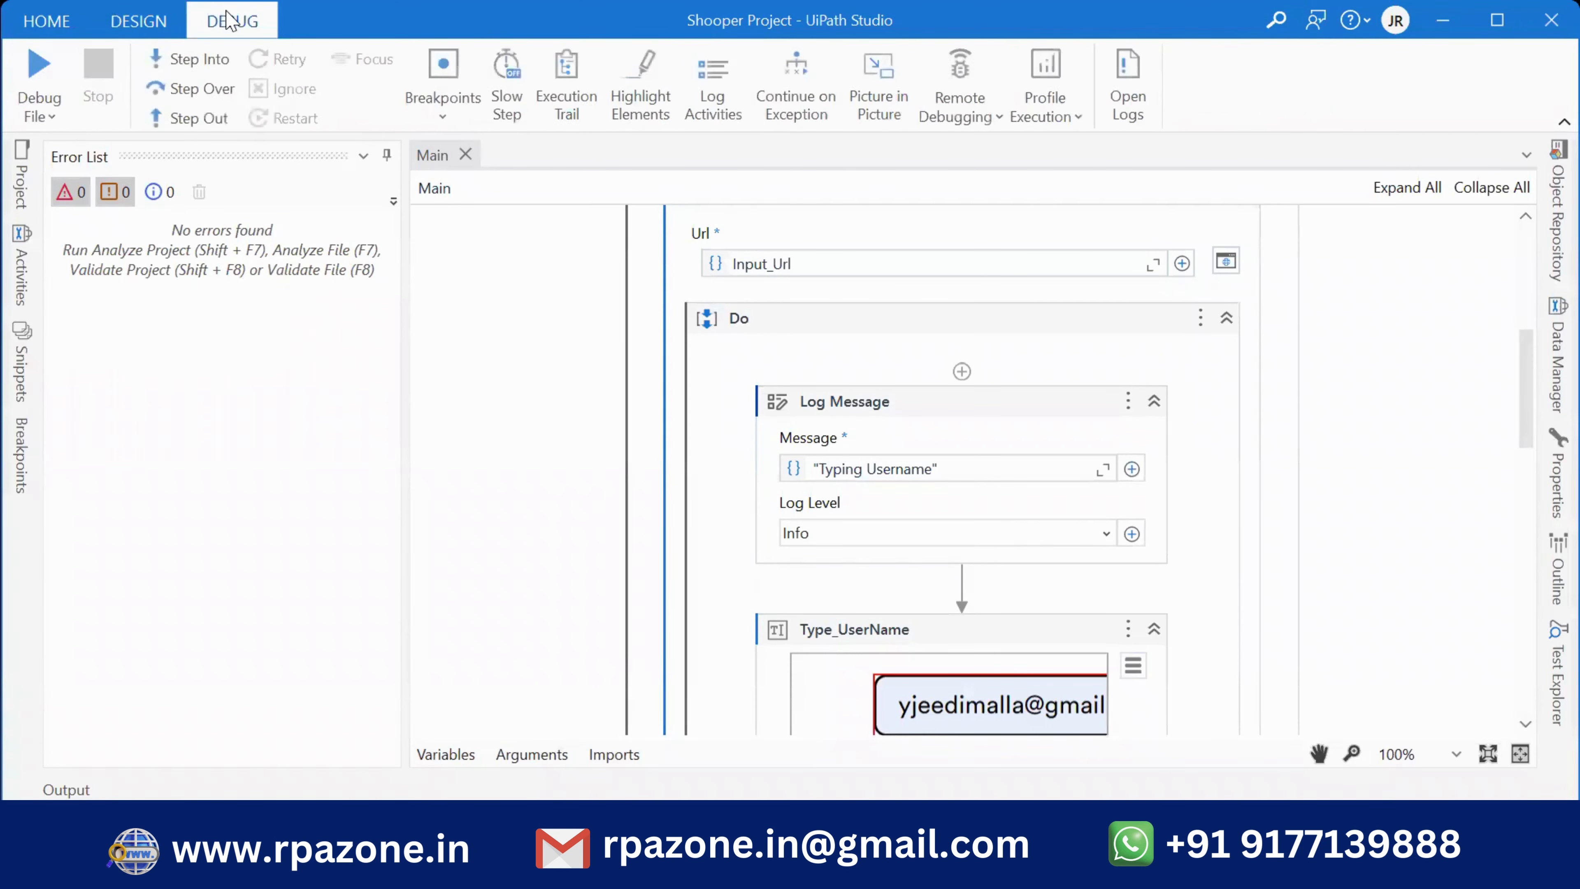
{"action": "left_click", "coordinate": [43, 73]}
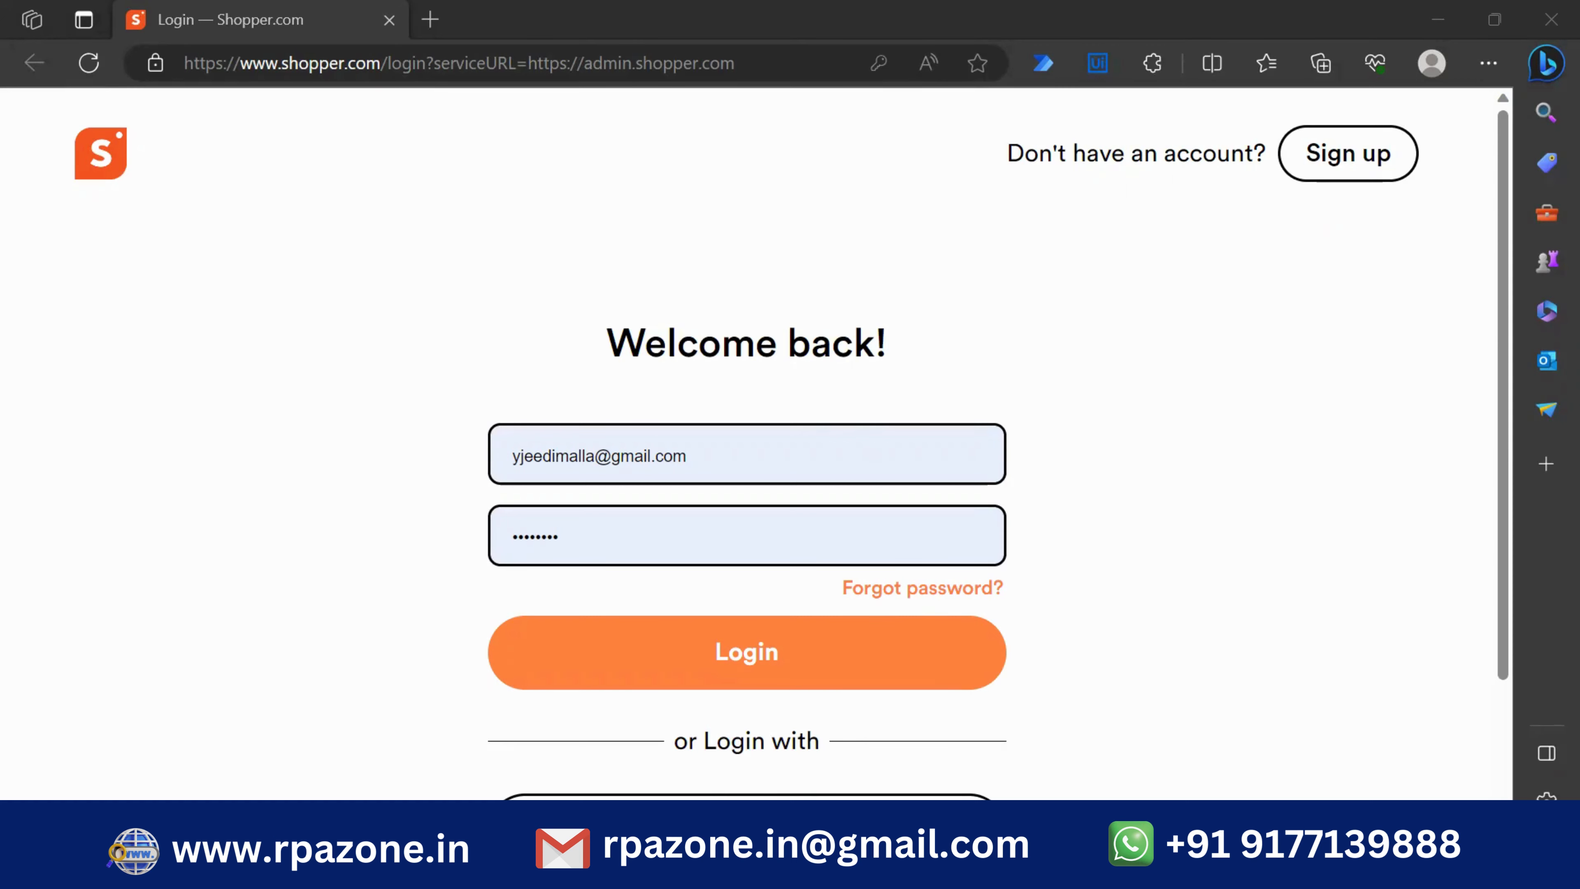
{"action": "left_click", "coordinate": [961, 663]}
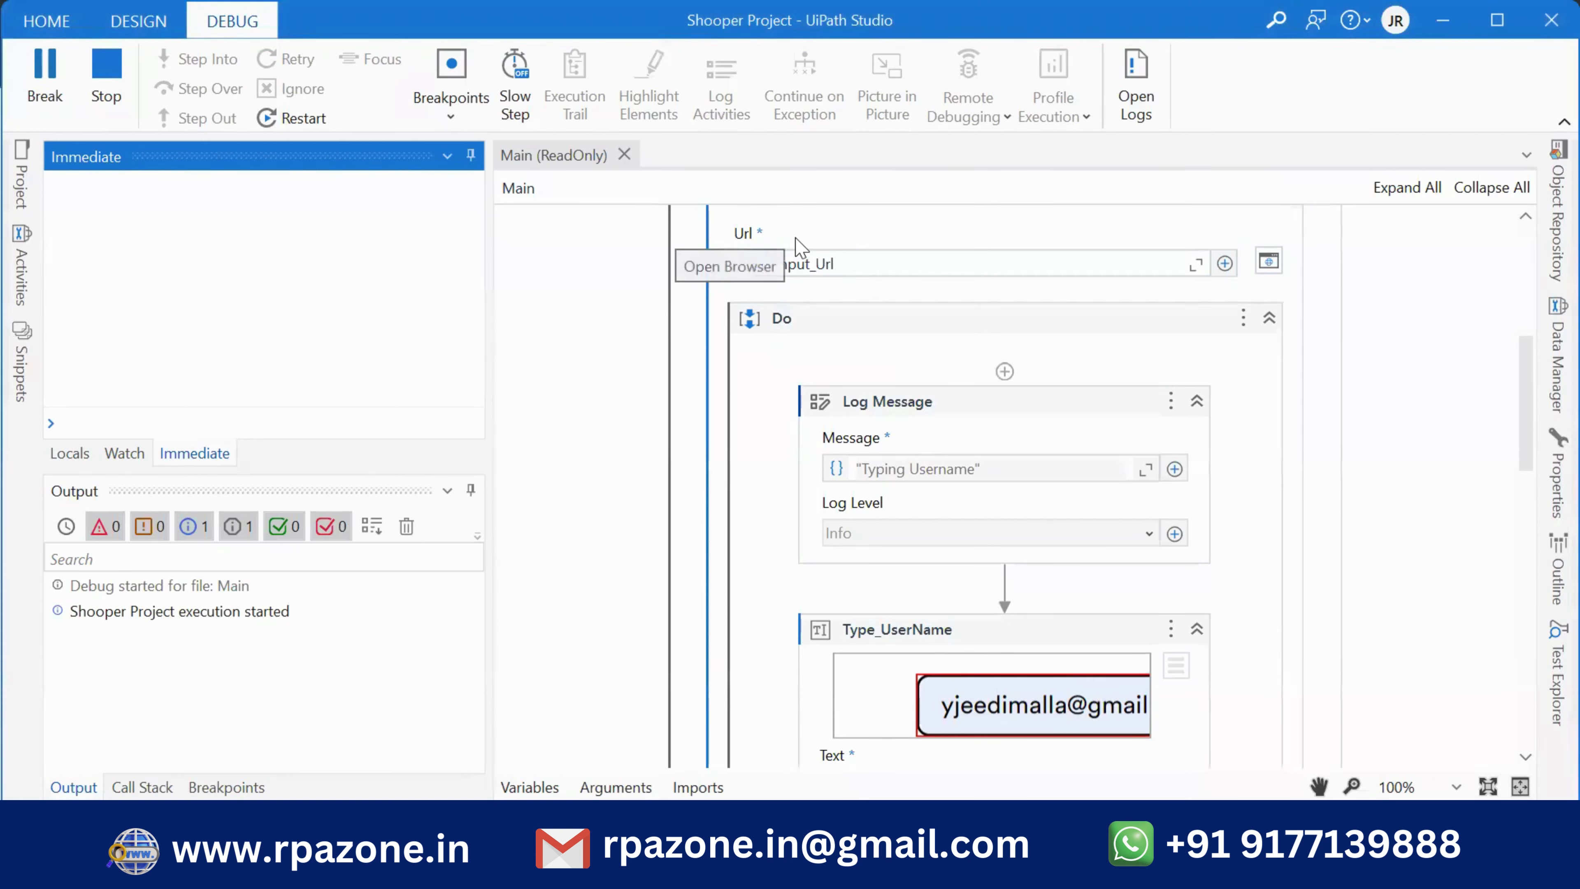
{"action": "left_click_drag", "start_coordinate": [1521, 430], "coordinate": [1545, 283]}
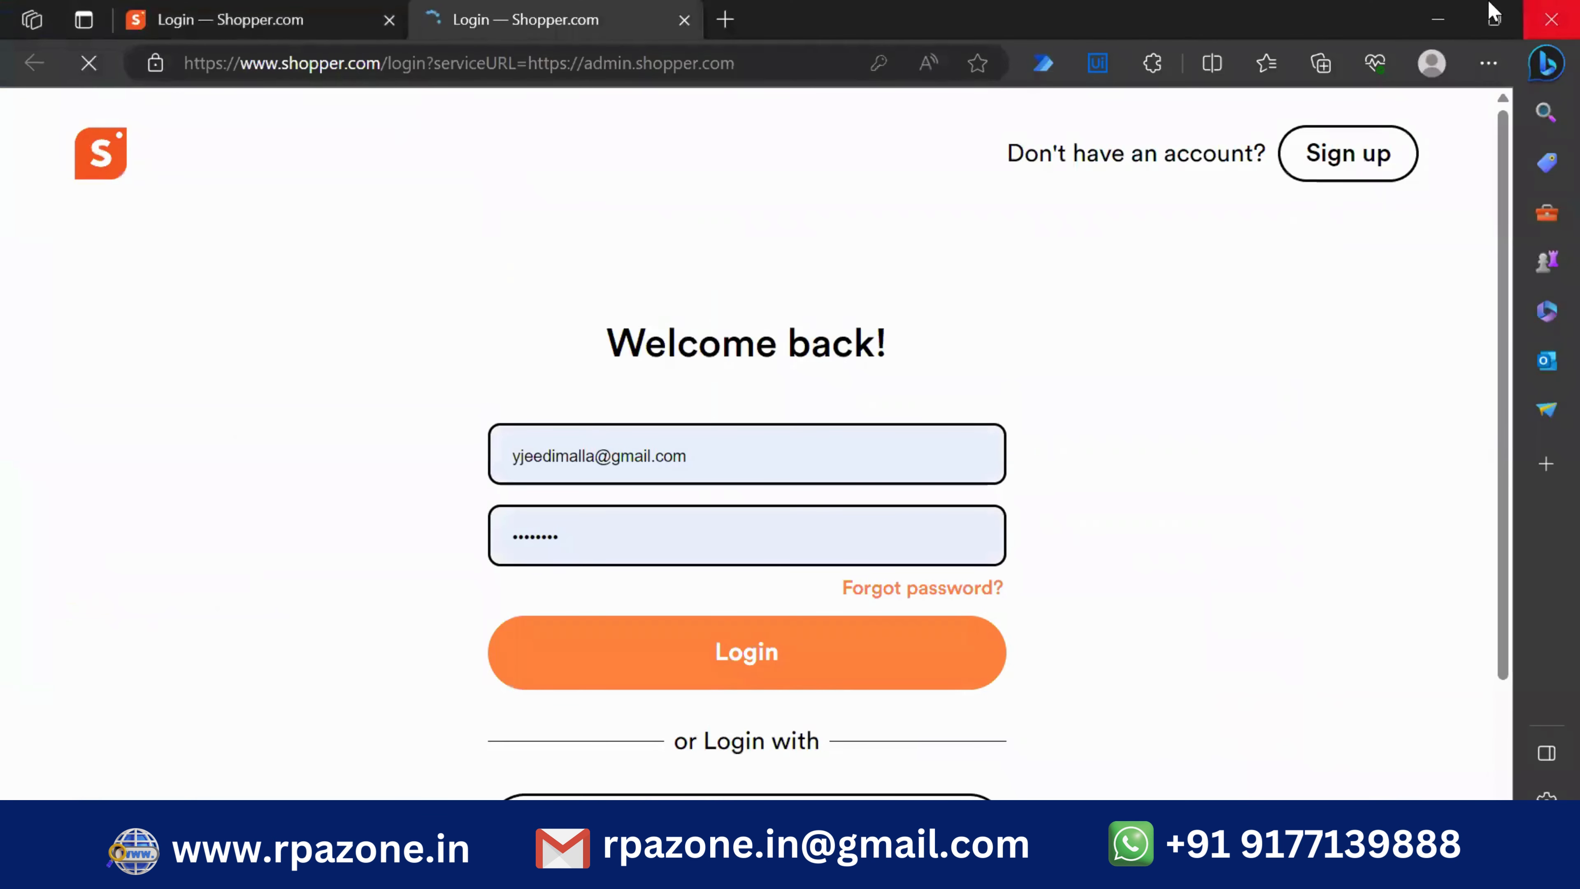
Step: Stop the debug run in UiPath Studio and close the Shopper.com login pages in Microsoft Edge
{"action": "left_click", "coordinate": [1437, 19]}
{"action": "left_click", "coordinate": [102, 72]}
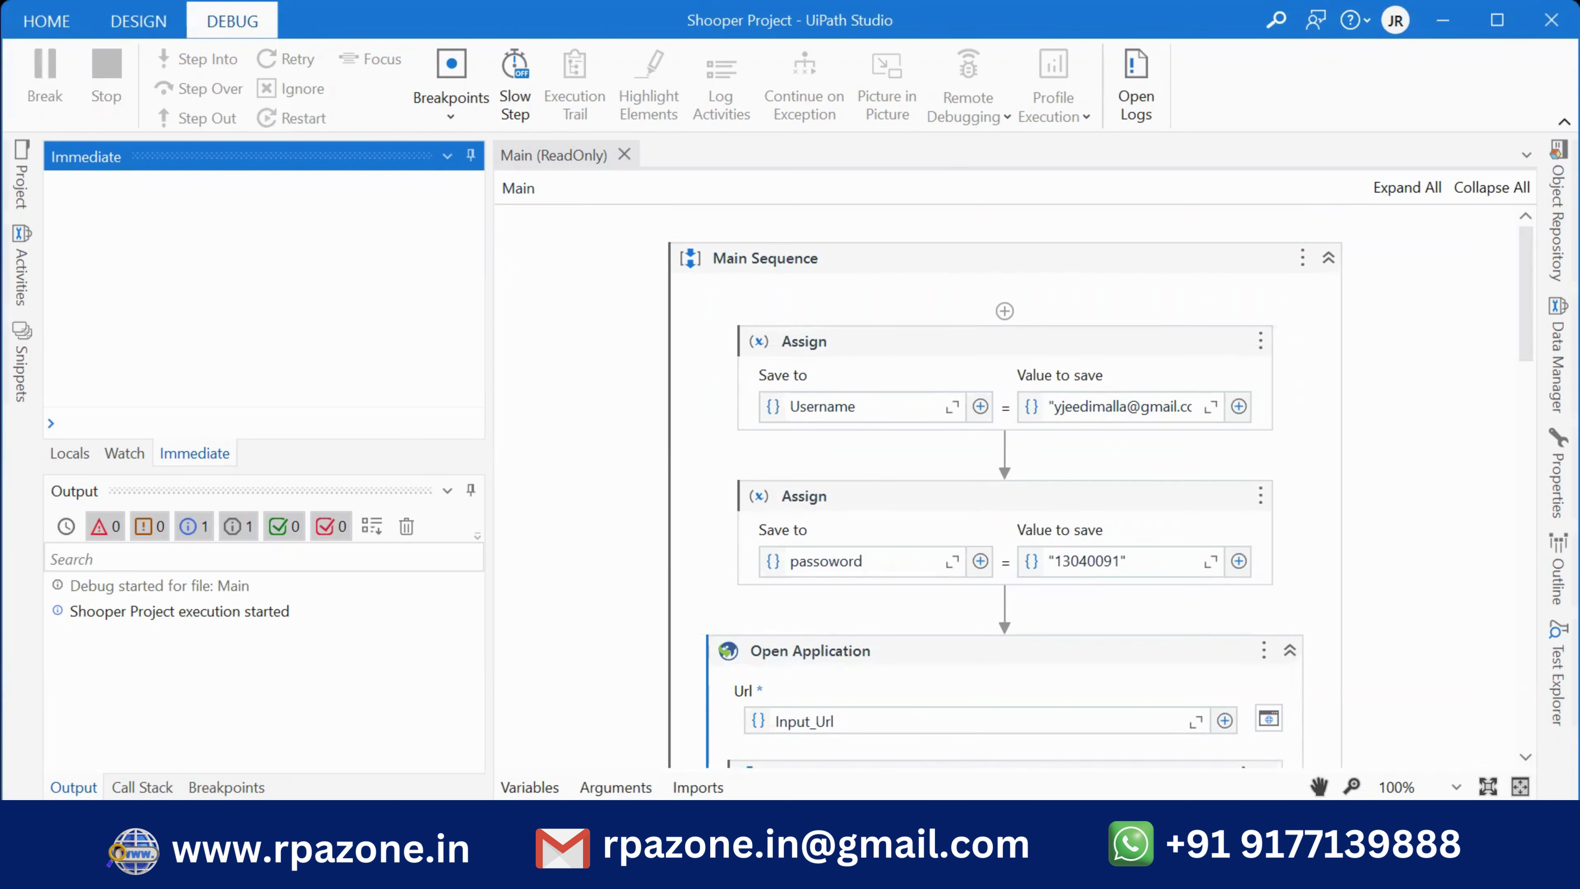
{"action": "left_click", "coordinate": [808, 869]}
{"action": "left_click", "coordinate": [388, 21]}
{"action": "left_click", "coordinate": [388, 21]}
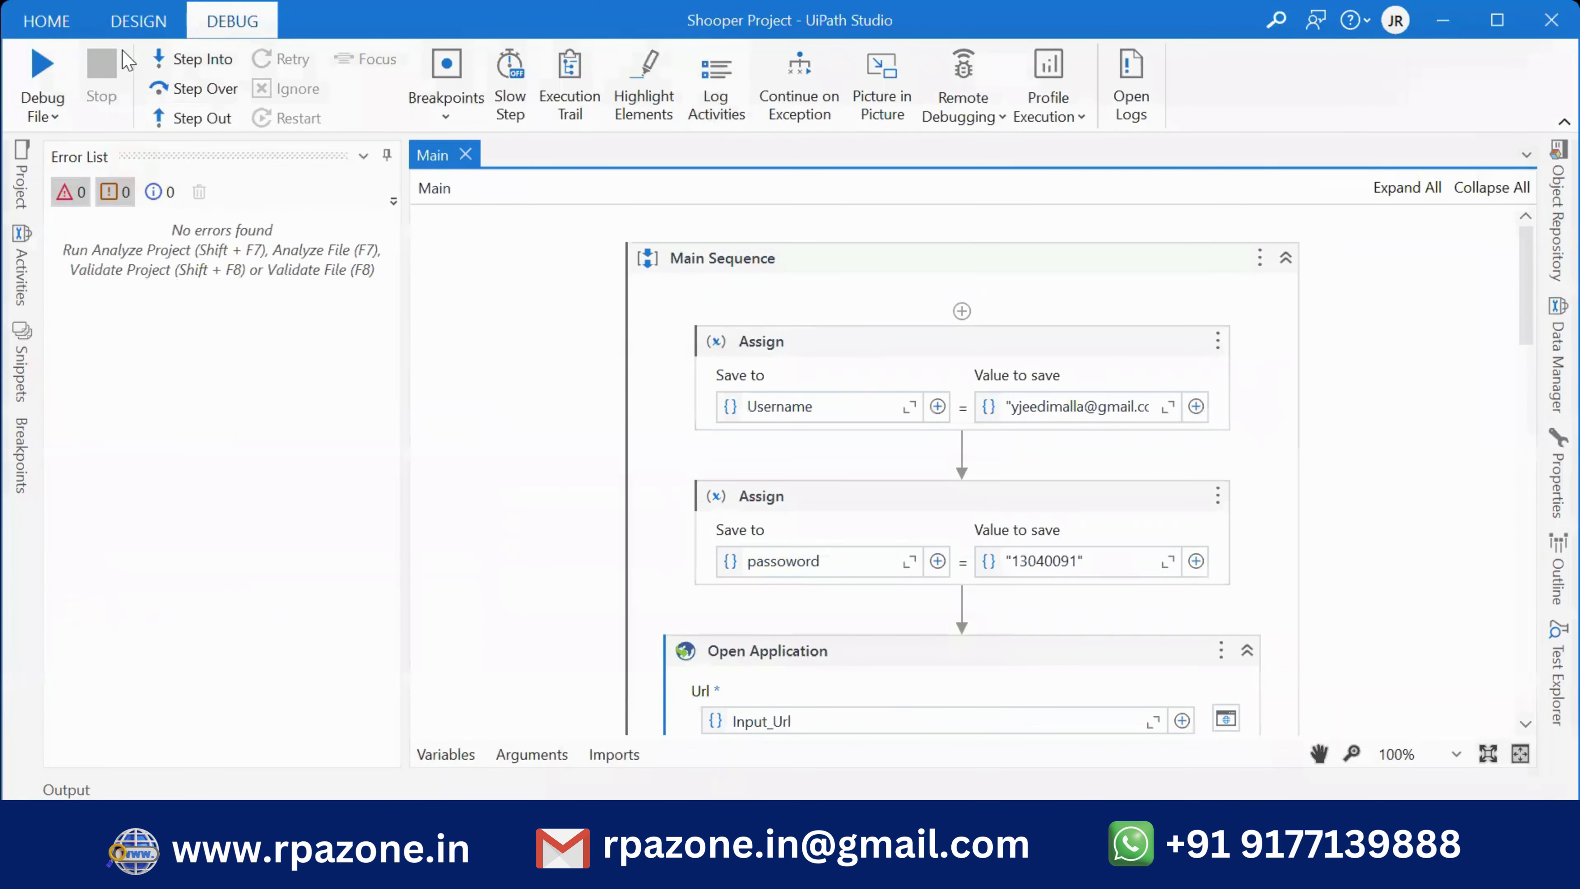
Step: Debug the Main file one activity at a time with Step Into, advancing from Main Sequence to the Open Application activity
{"action": "left_click", "coordinate": [138, 21]}
{"action": "left_click", "coordinate": [241, 21]}
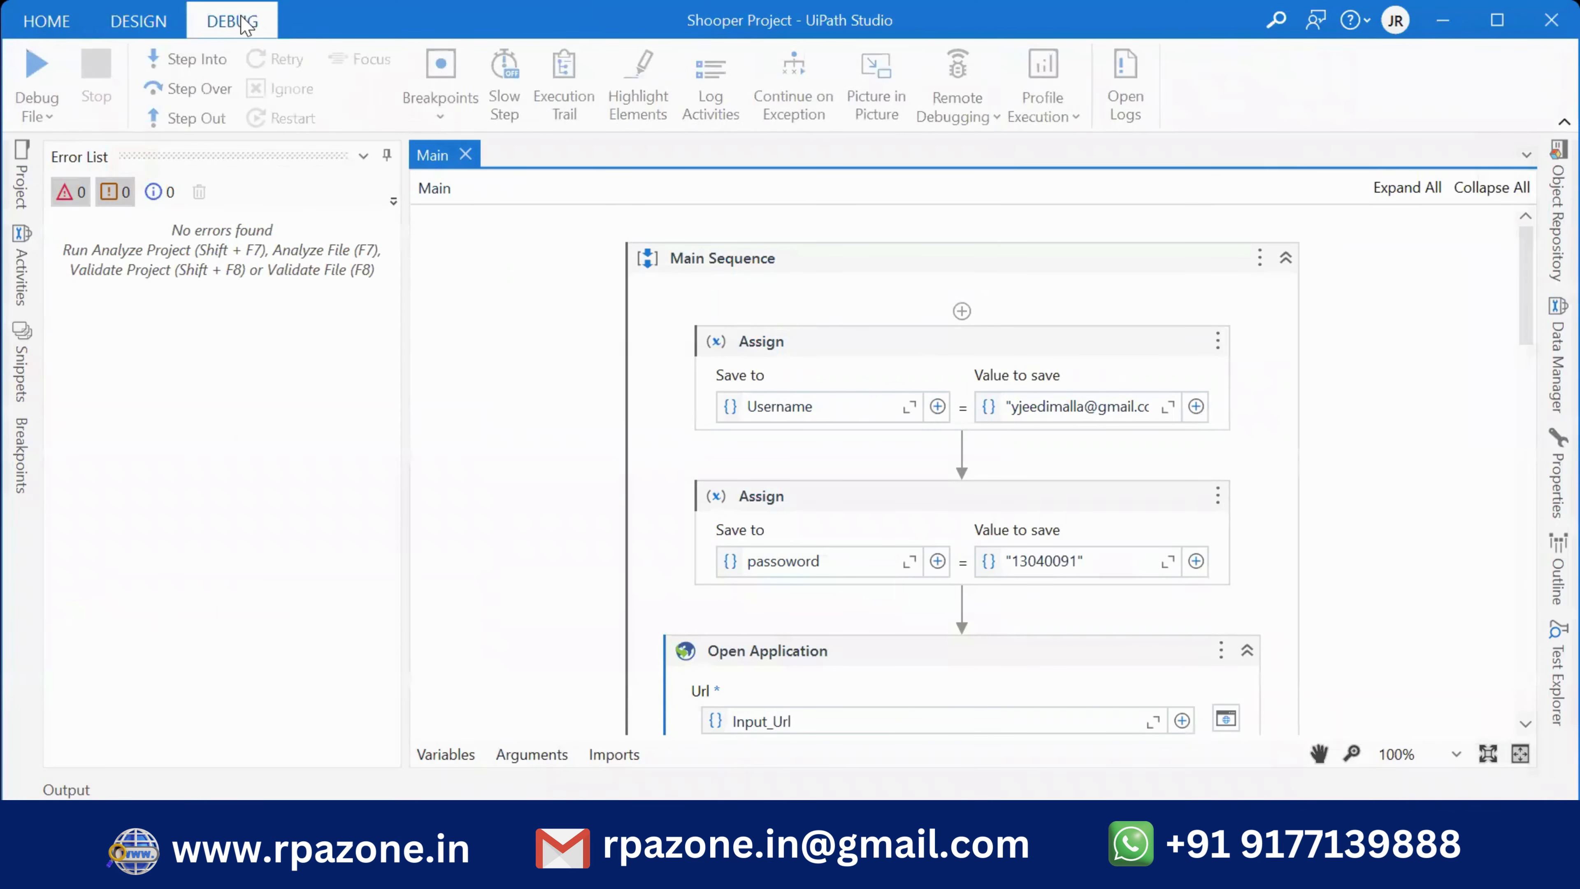
{"action": "left_click", "coordinate": [194, 62]}
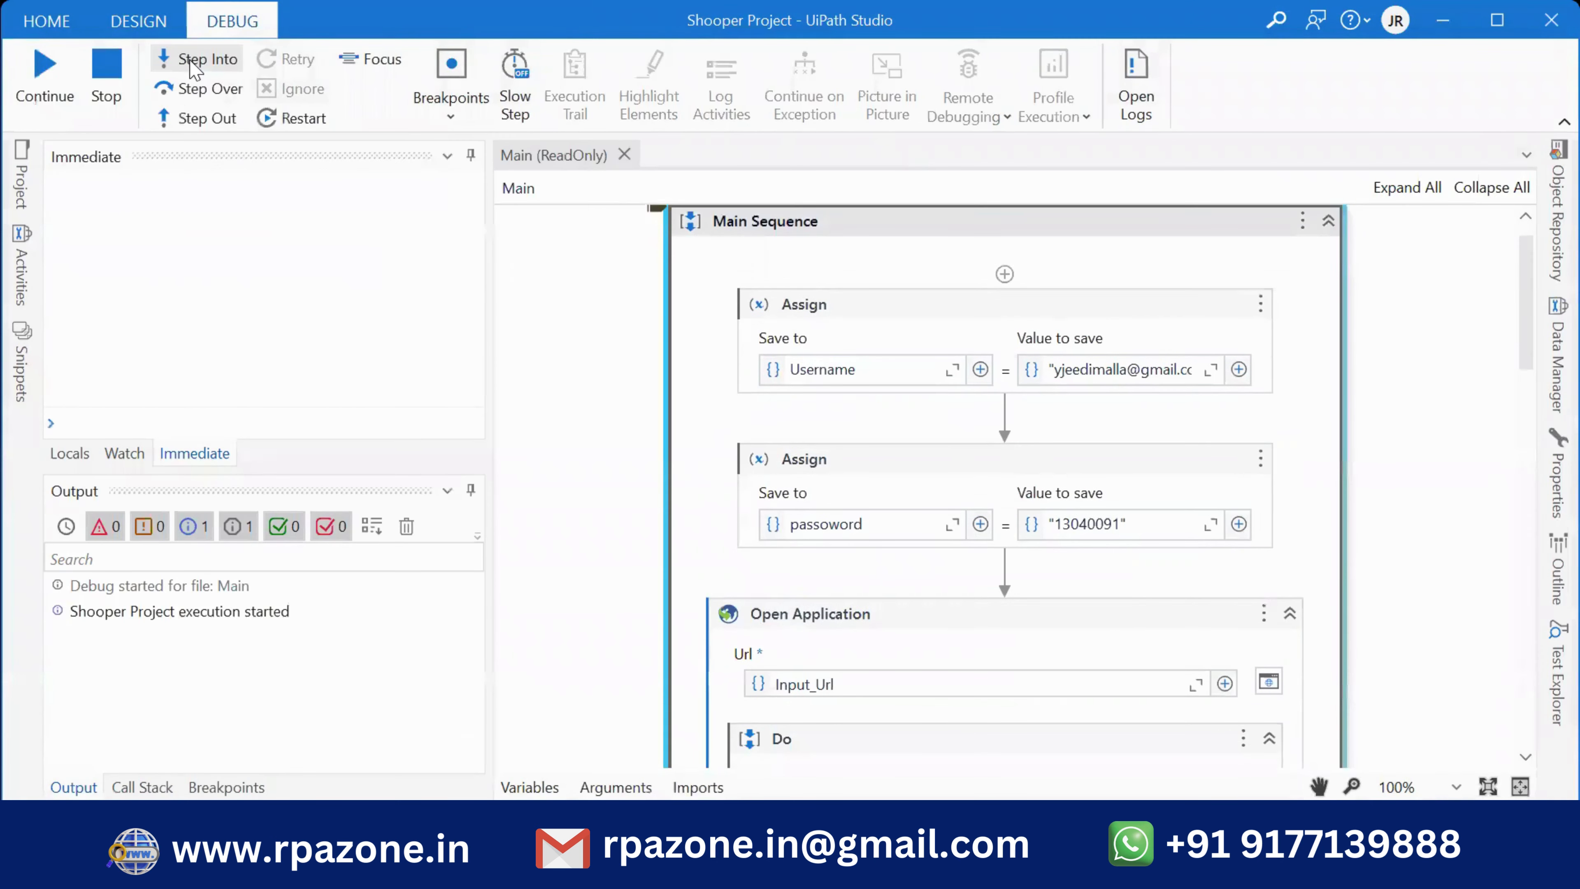
{"action": "left_click", "coordinate": [194, 64]}
{"action": "left_click", "coordinate": [193, 65]}
{"action": "left_click", "coordinate": [193, 65]}
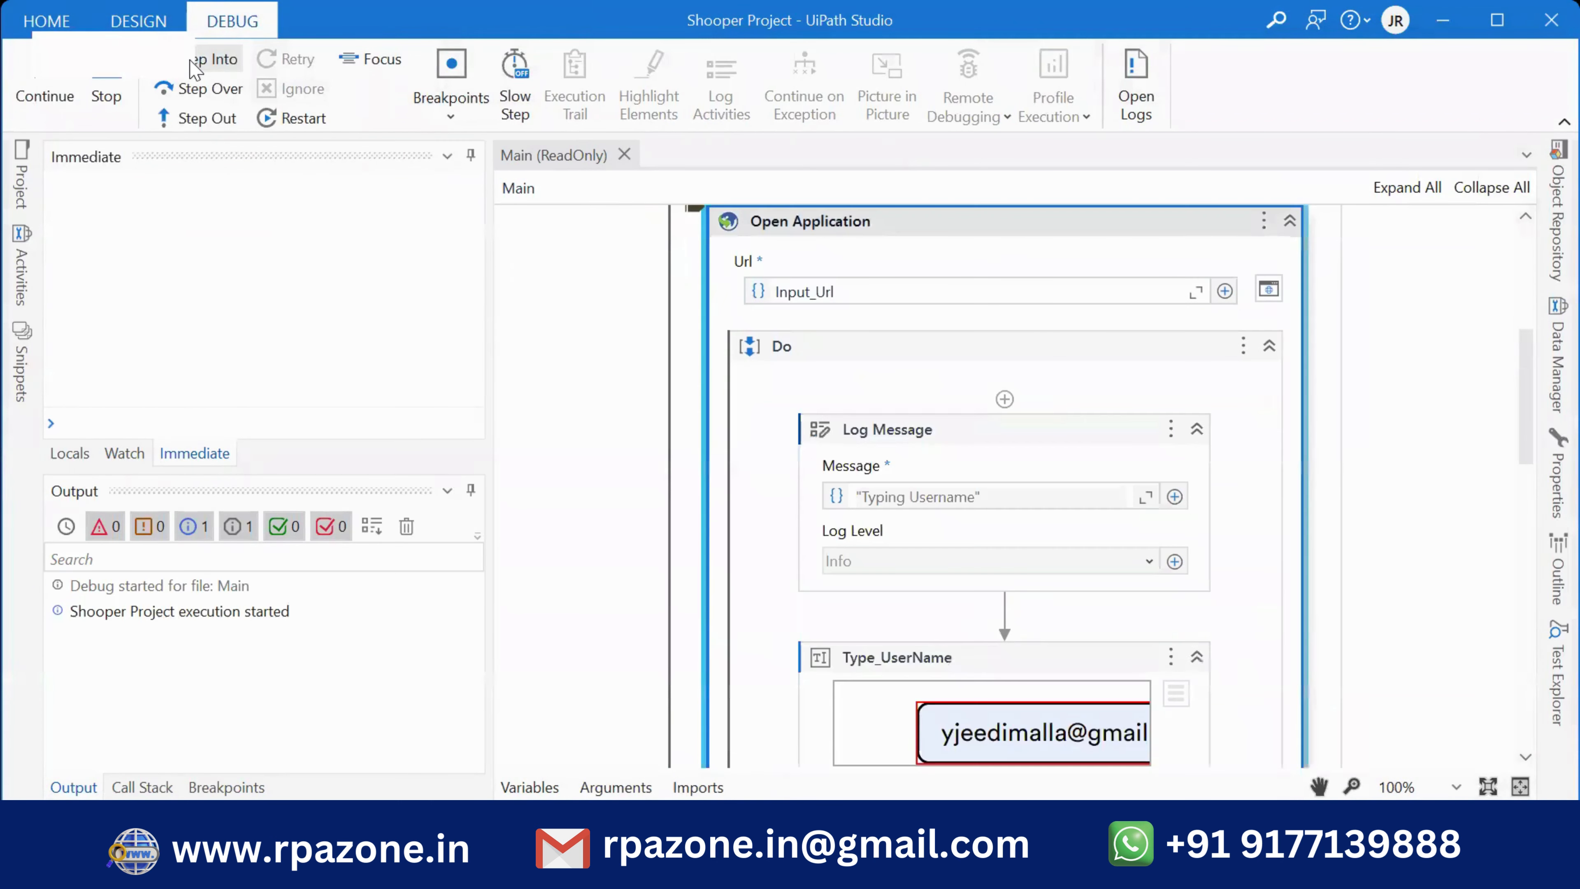